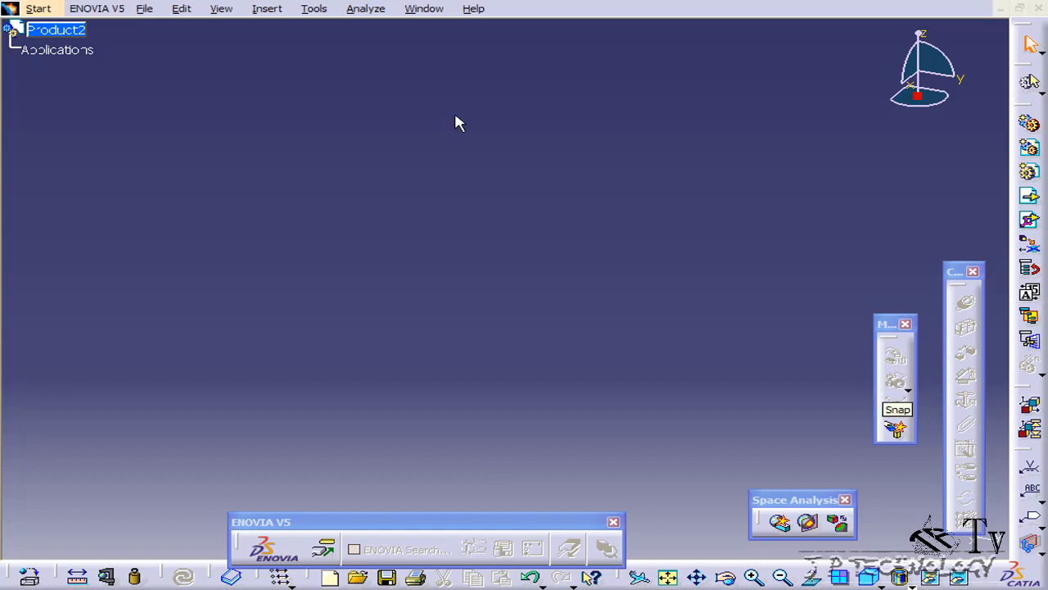
# - Insert the existing component Base.CATPart into Product2
pyautogui.click(267, 8)
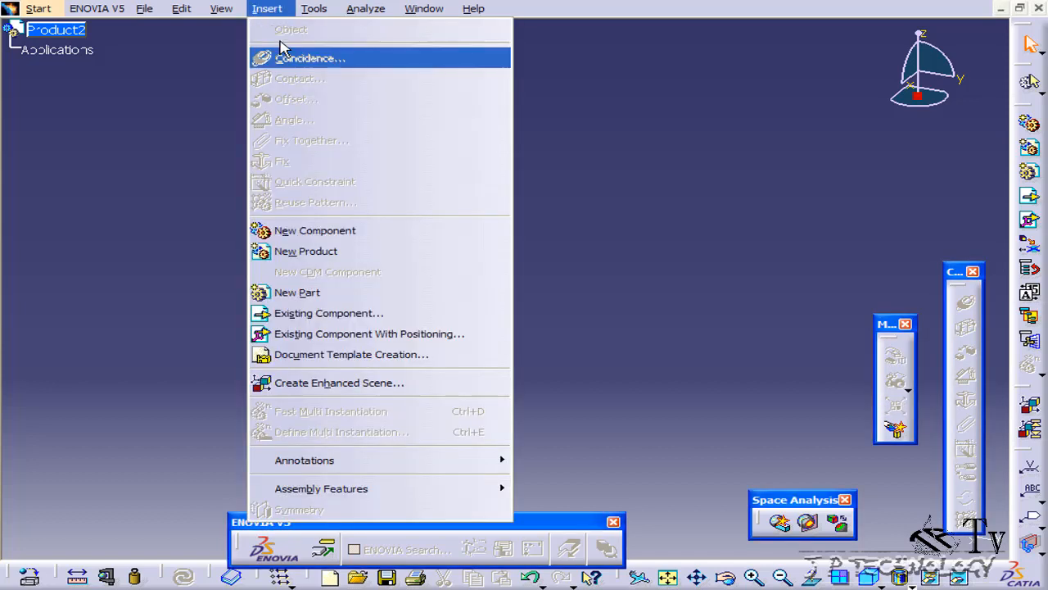
pyautogui.click(358, 313)
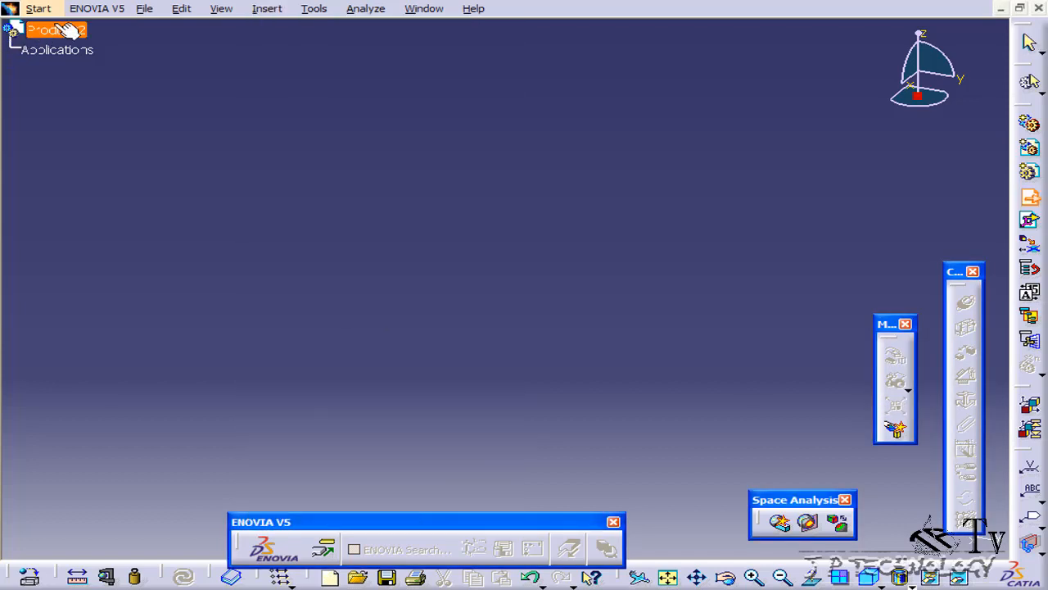
pyautogui.click(66, 31)
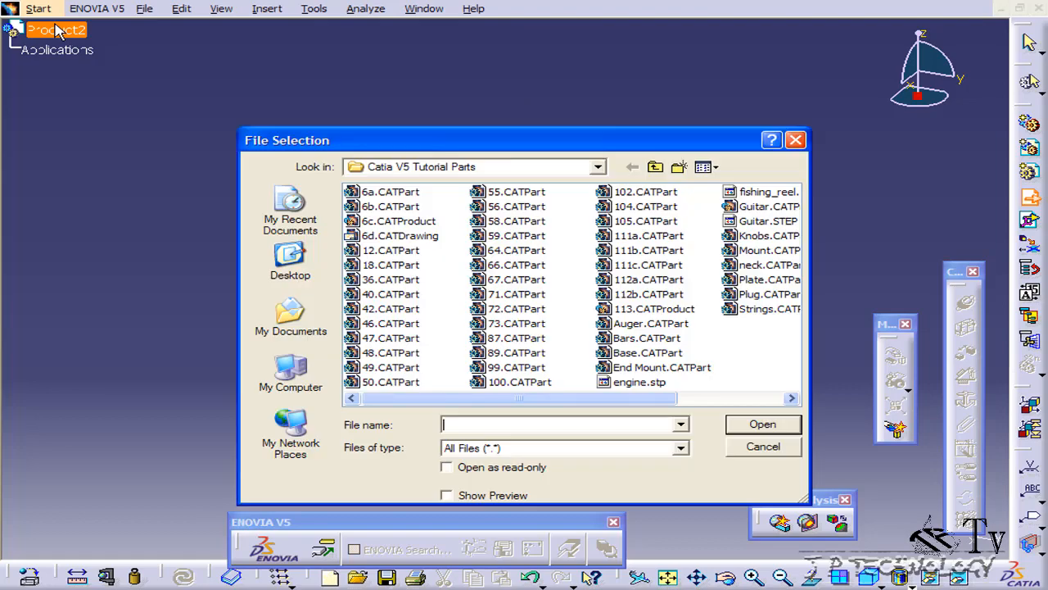
pyautogui.click(647, 354)
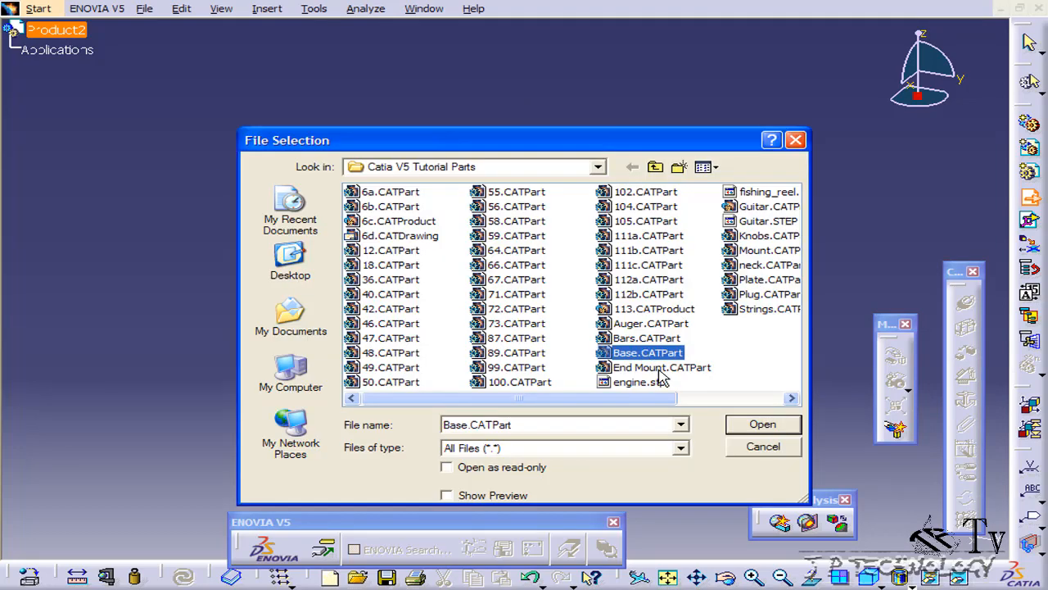
pyautogui.click(753, 426)
# - Insert Plate.CATPart into Product2 as an existing component with positioning, accepting the Smart Move defaults
pyautogui.moveTo(828, 311); pyautogui.dragTo(631, 416, button='middle')
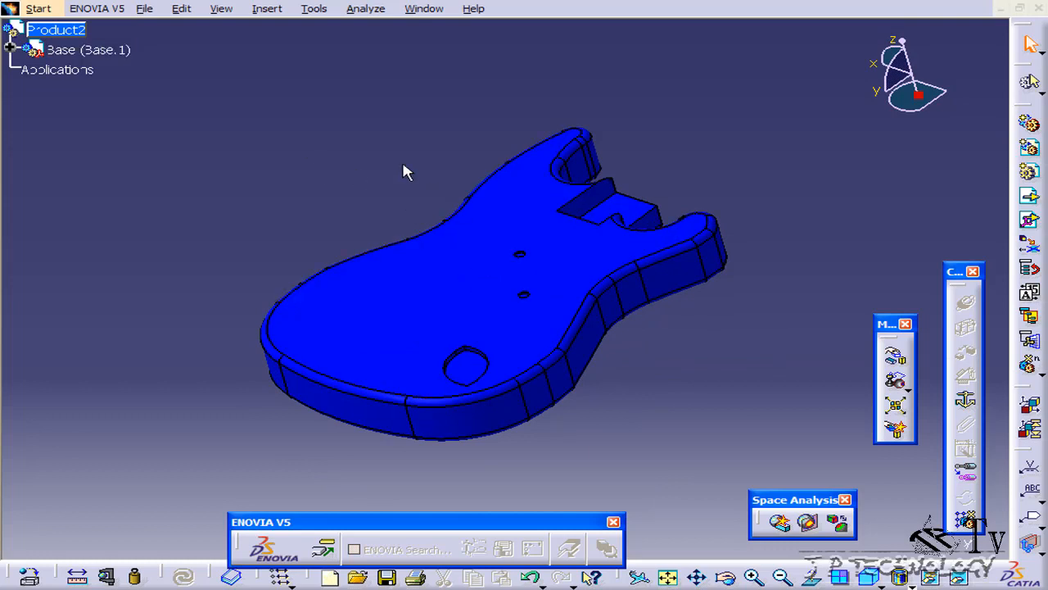
pyautogui.click(269, 11)
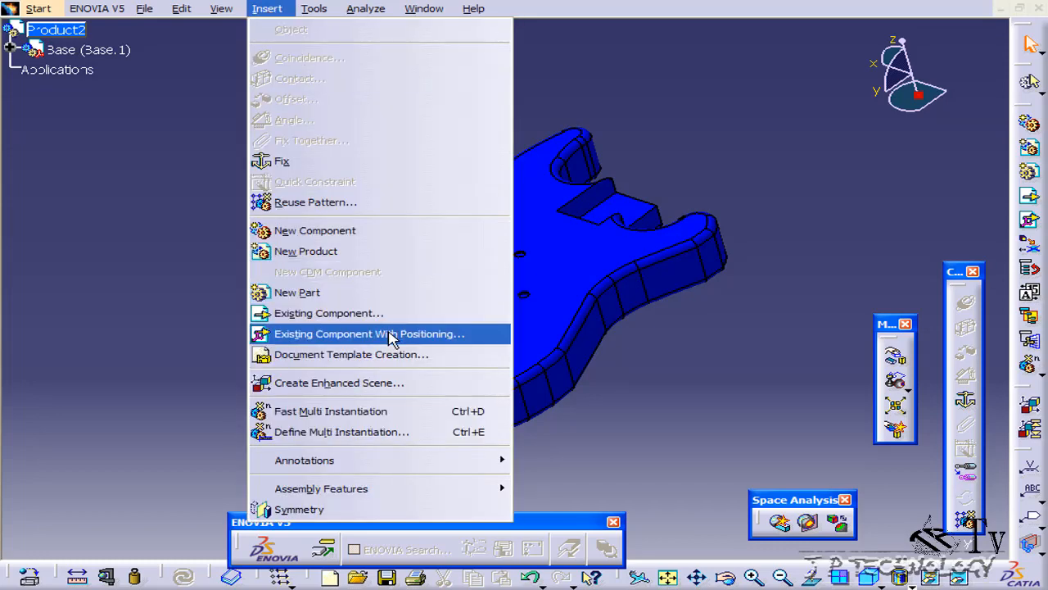
pyautogui.click(392, 334)
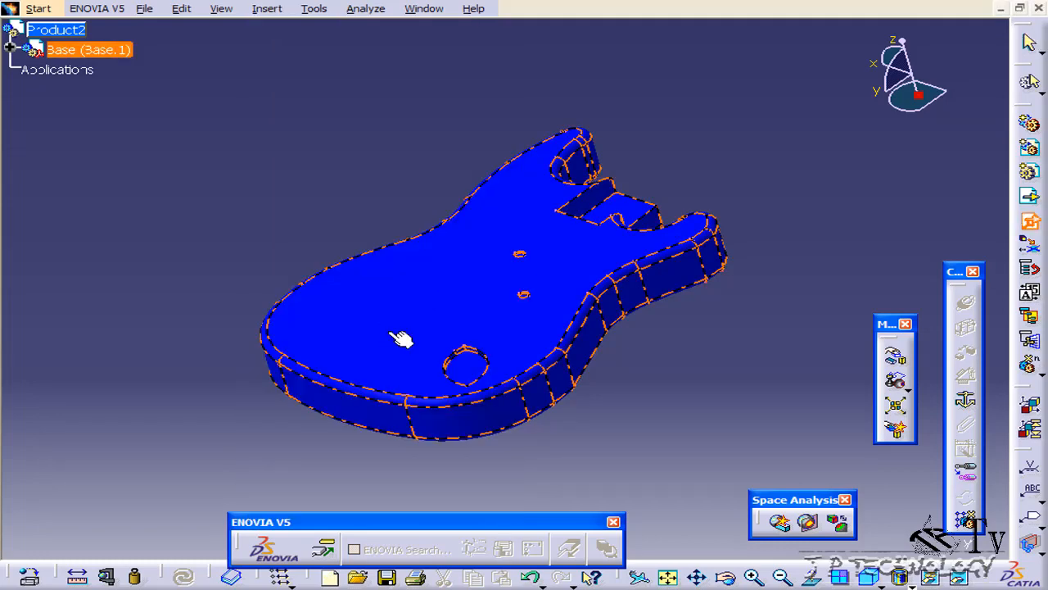
pyautogui.click(82, 31)
pyautogui.scroll(-2, 573, 328)
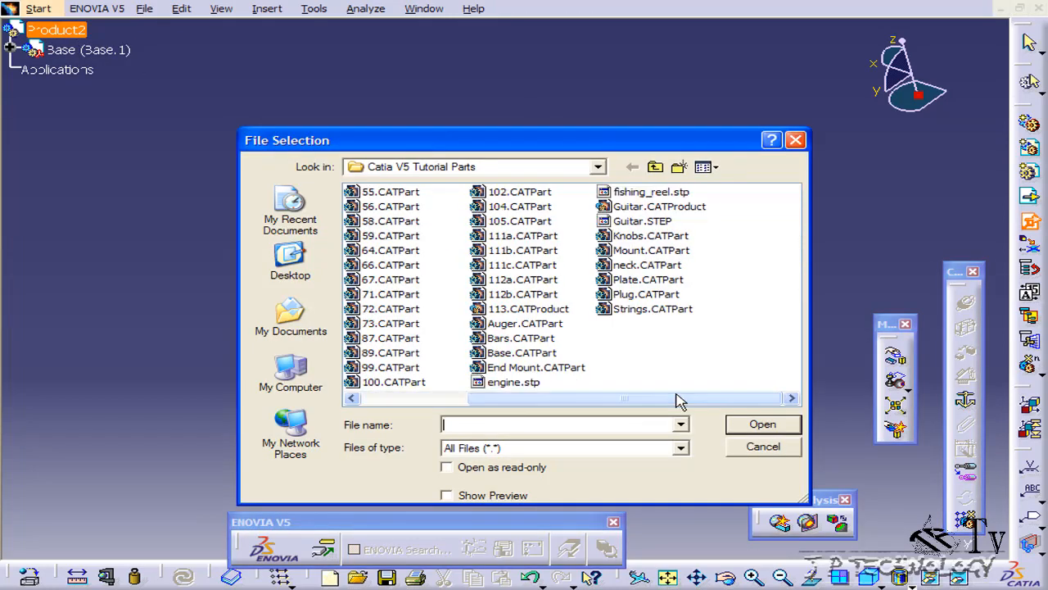
pyautogui.click(647, 280)
pyautogui.click(762, 423)
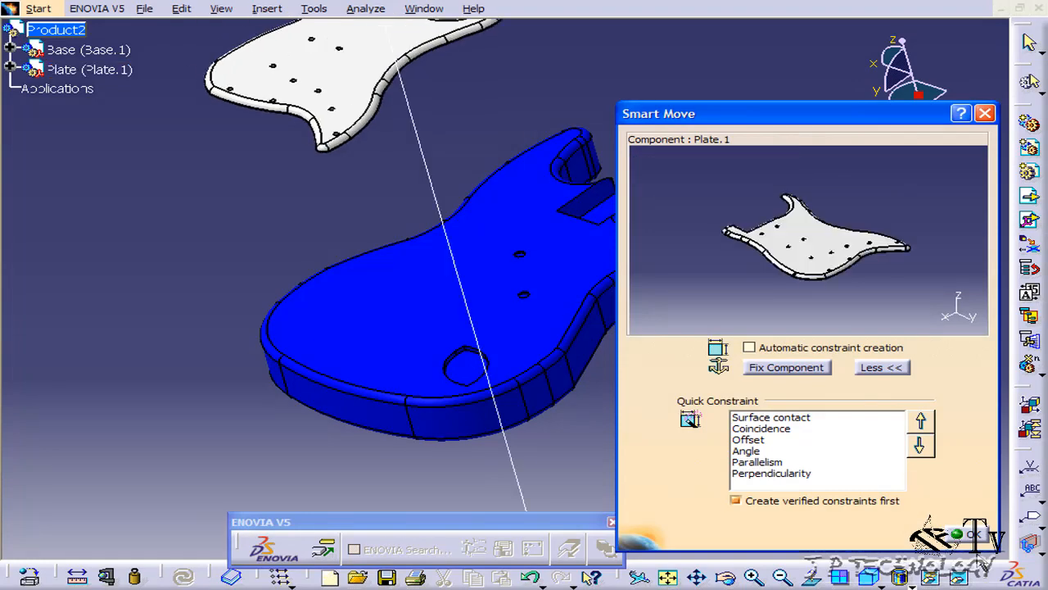
pyautogui.click(974, 532)
# - Snap the axis of the plate's round underside peg nearest the neck to the matching hole in the guitar base
pyautogui.click(503, 372)
pyautogui.moveTo(503, 372); pyautogui.dragTo(389, 172, button='middle')
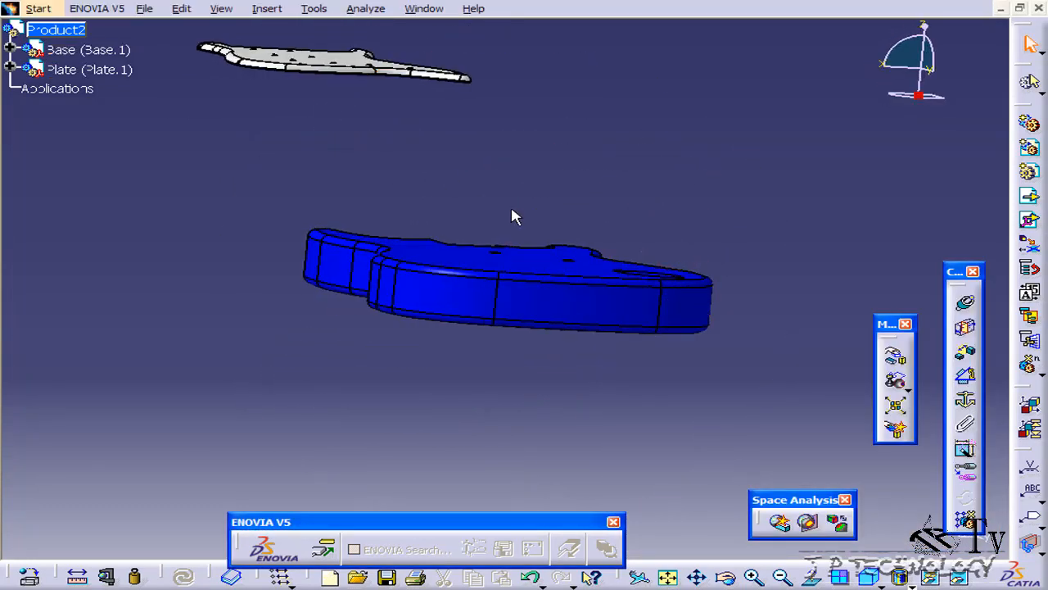
pyautogui.moveTo(511, 209); pyautogui.dragTo(542, 278, button='middle')
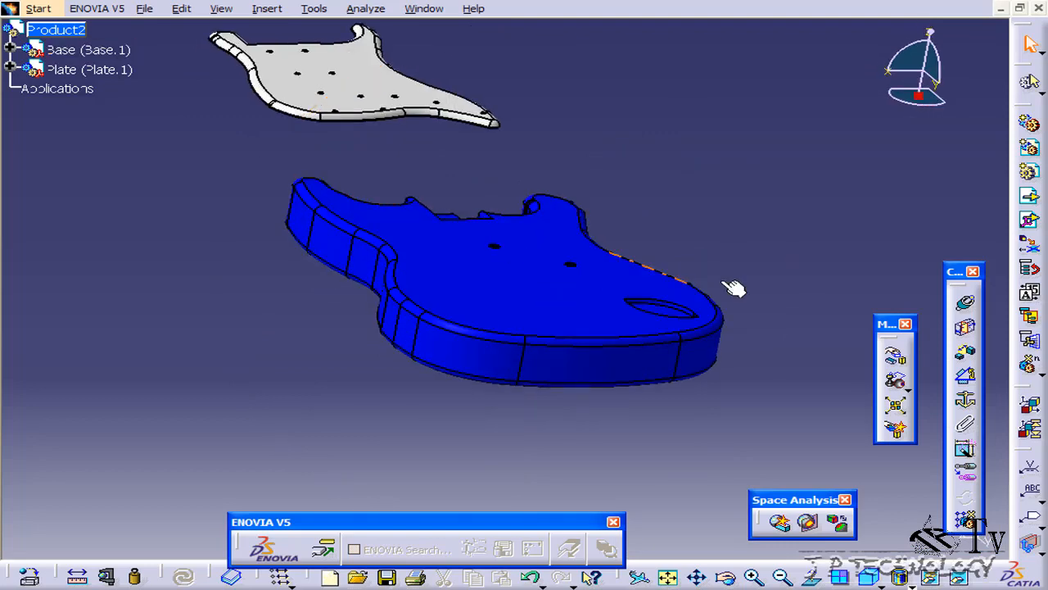
pyautogui.click(898, 385)
pyautogui.moveTo(491, 270); pyautogui.dragTo(386, 468, button='middle')
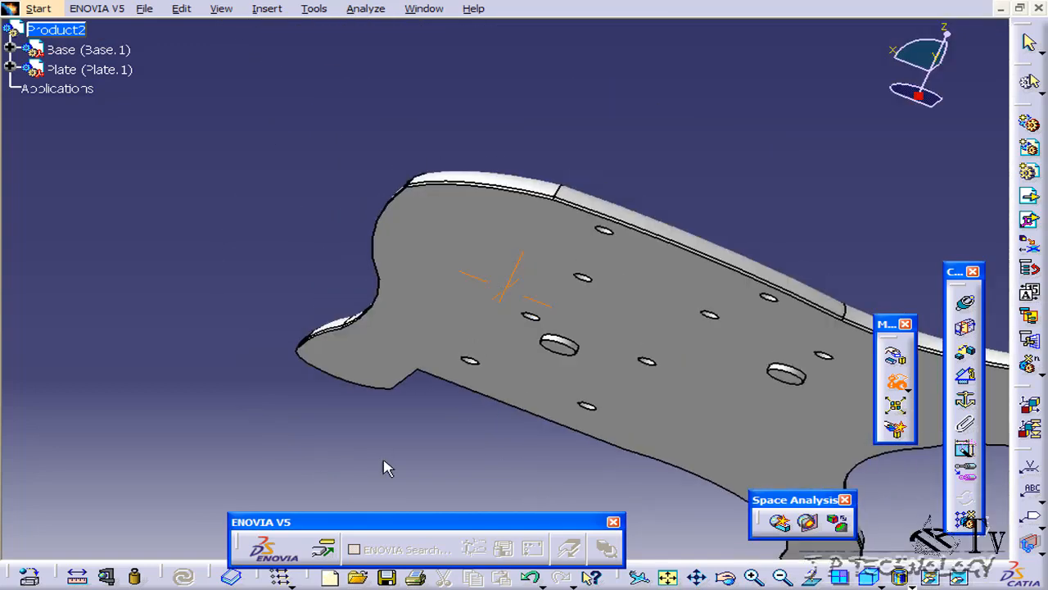
pyautogui.click(563, 347)
pyautogui.moveTo(566, 361); pyautogui.dragTo(485, 167, button='middle')
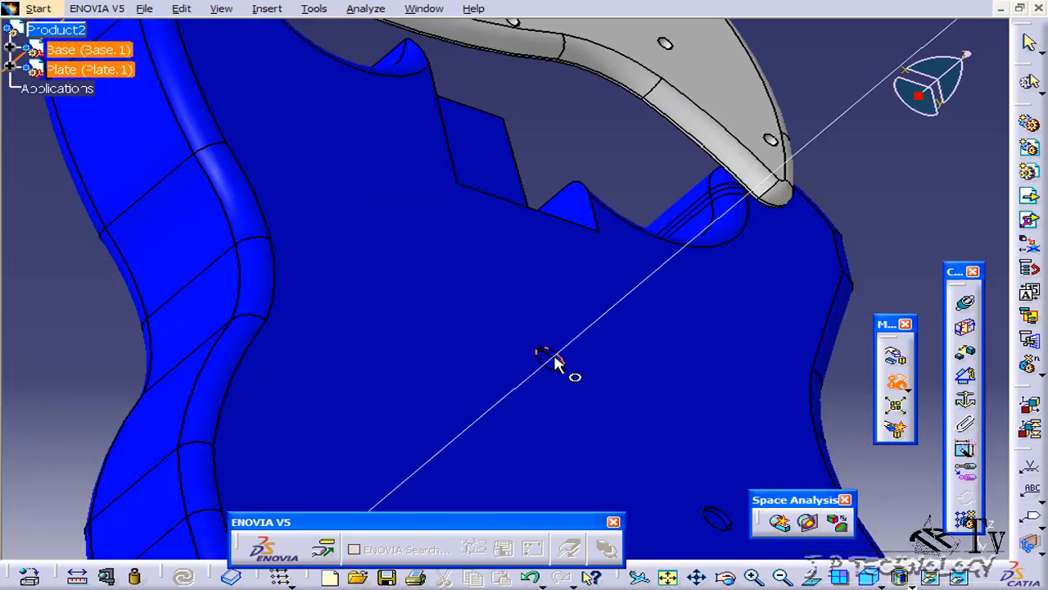
pyautogui.click(555, 359)
pyautogui.moveTo(555, 363); pyautogui.dragTo(564, 430, button='middle')
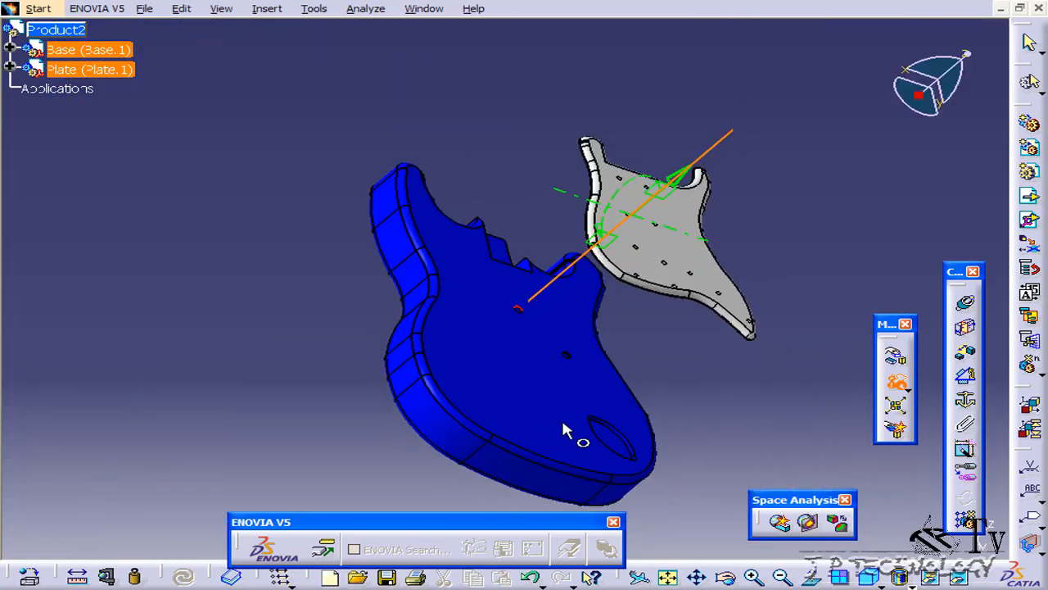
pyautogui.click(684, 344)
pyautogui.moveTo(678, 339); pyautogui.dragTo(693, 122, button='middle')
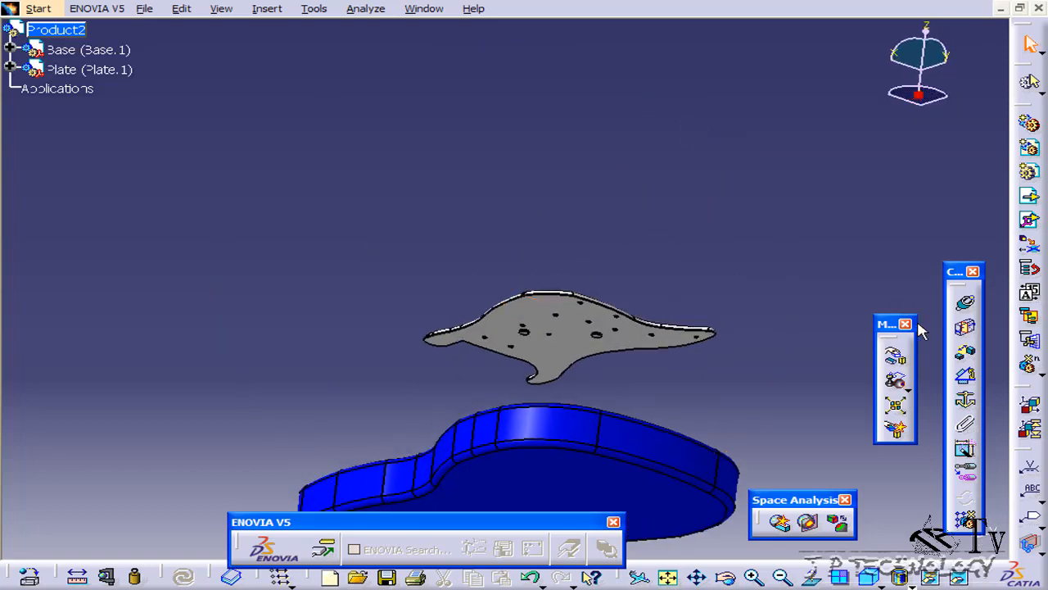
# - Snap the plate's underside face onto the top face of the guitar base
pyautogui.click(898, 361)
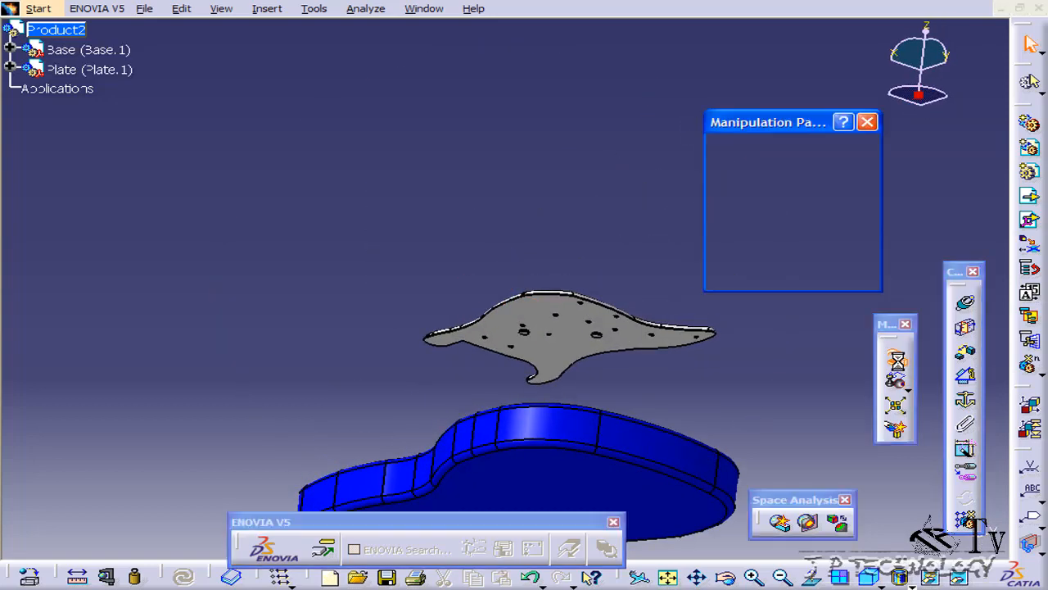
pyautogui.click(867, 123)
pyautogui.click(897, 381)
pyautogui.click(618, 350)
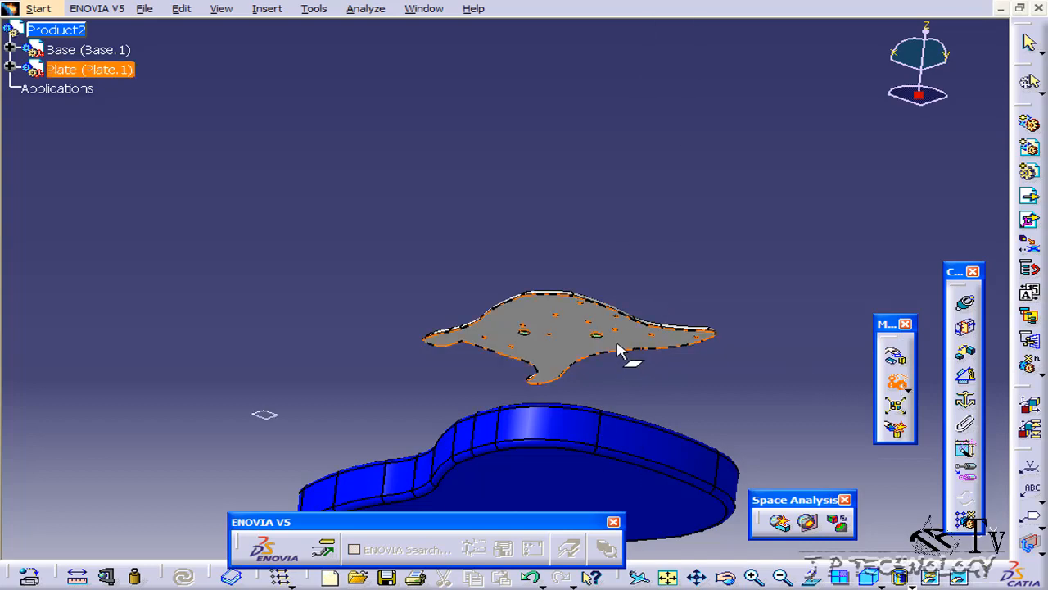
pyautogui.moveTo(553, 334); pyautogui.dragTo(558, 482, button='middle')
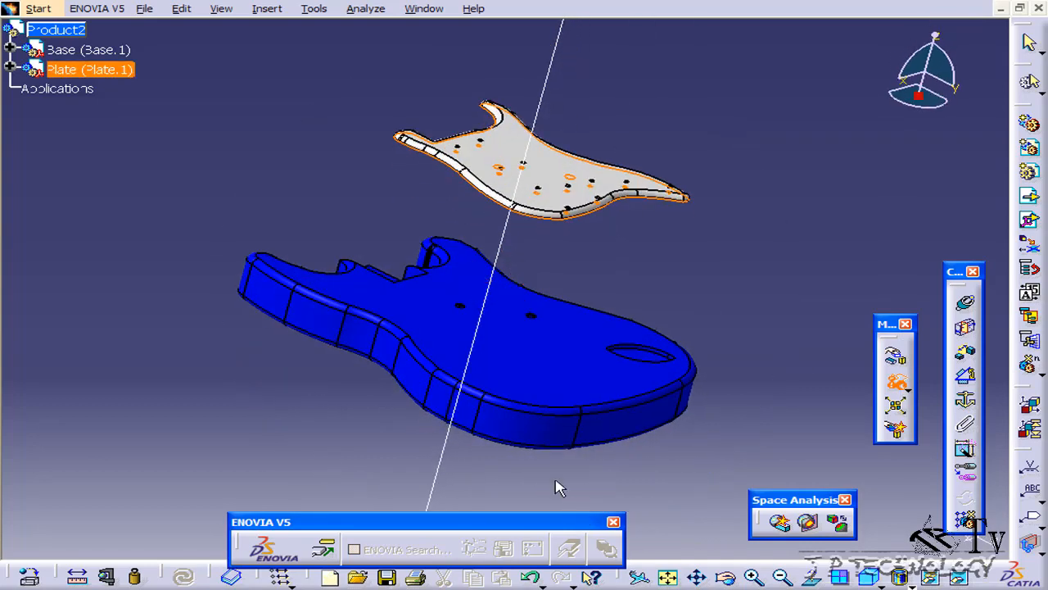
pyautogui.click(503, 360)
pyautogui.click(631, 218)
# - Insert Knobs.CATPart into Product2 as an existing component with positioning, accepting the Smart Move defaults
pyautogui.moveTo(686, 257); pyautogui.dragTo(461, 393, button='middle')
pyautogui.moveTo(791, 206); pyautogui.dragTo(873, 306, button='middle')
pyautogui.moveTo(700, 335); pyautogui.dragTo(520, 246, button='middle')
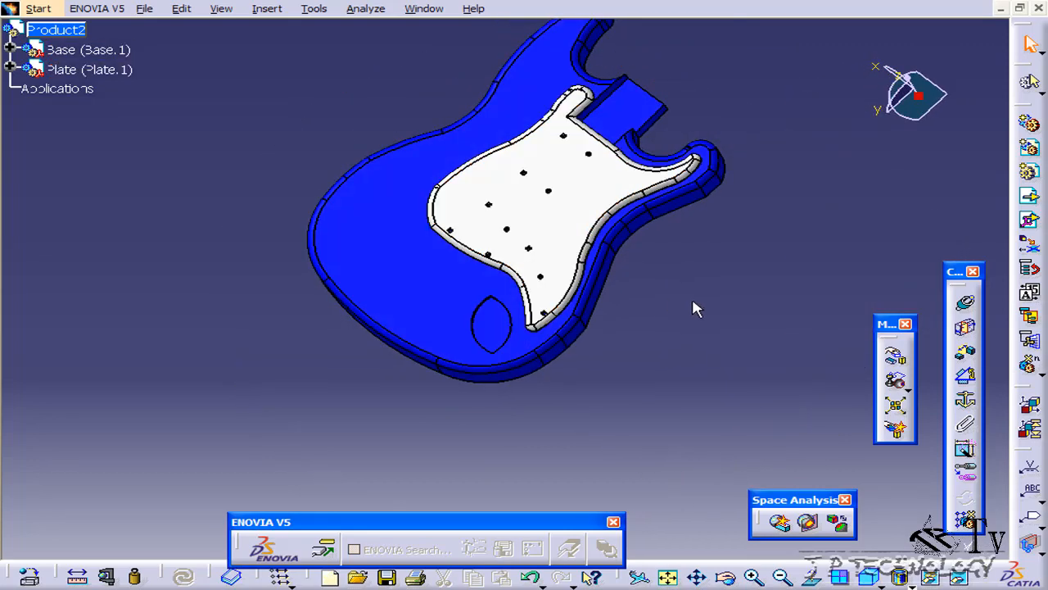
pyautogui.click(267, 10)
pyautogui.click(316, 334)
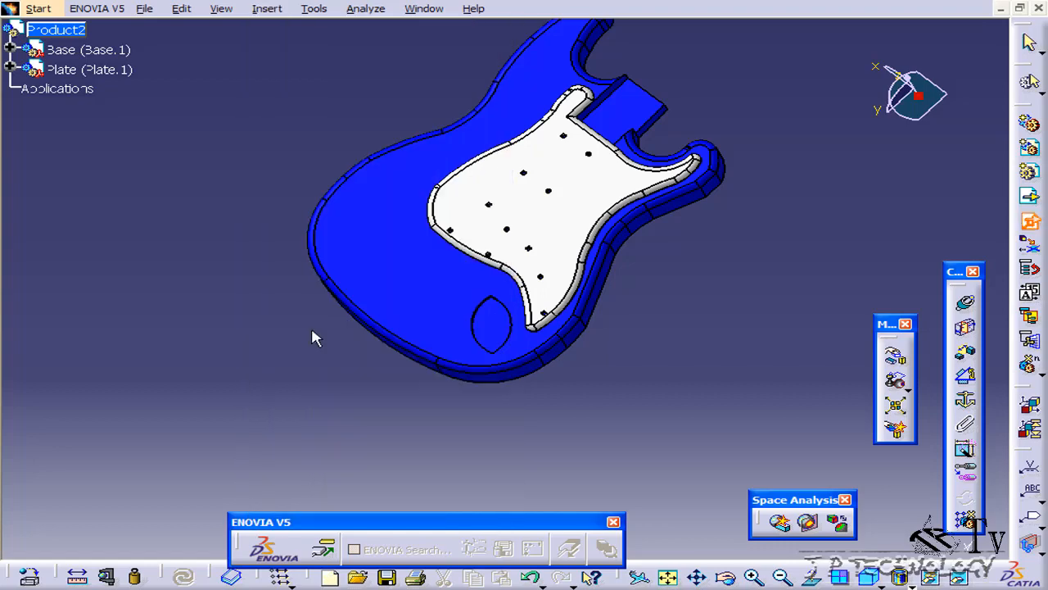
pyautogui.click(82, 33)
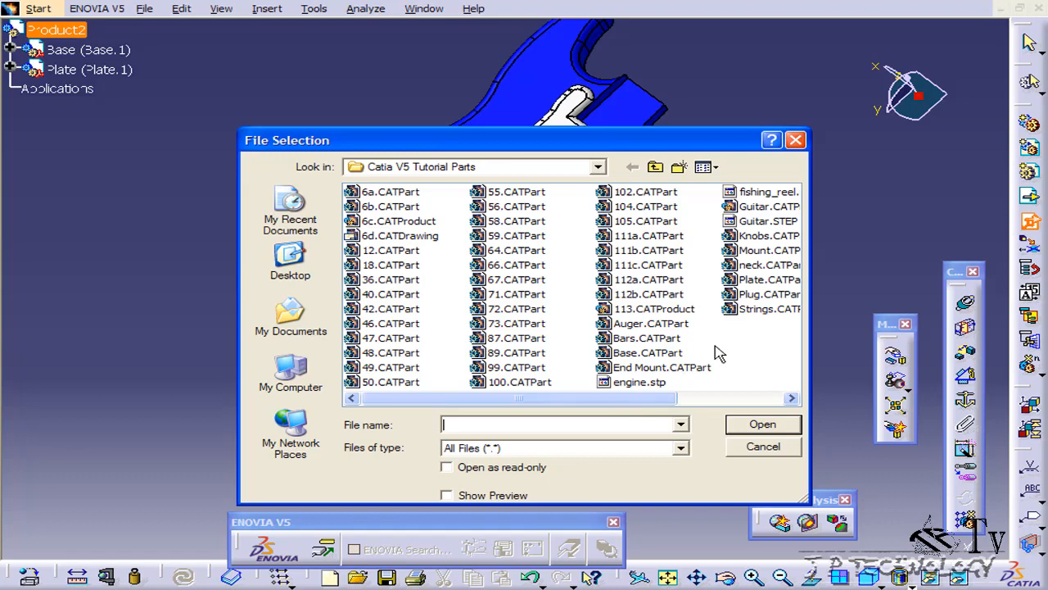
pyautogui.click(753, 237)
pyautogui.click(762, 425)
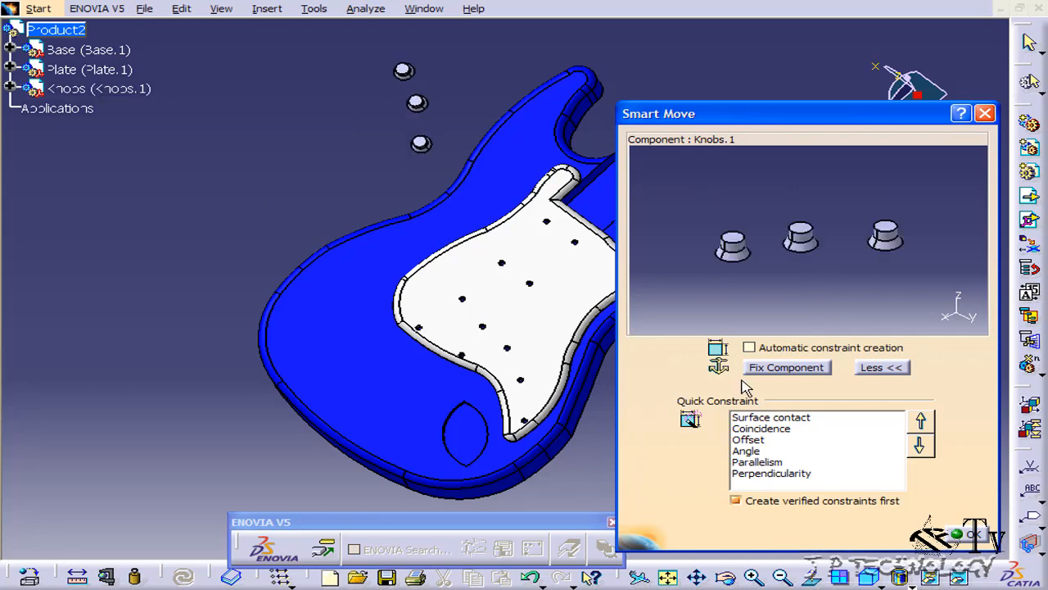
pyautogui.click(975, 534)
# - Snap the axis of a knob's stem to its matching hole in the white plate
pyautogui.moveTo(519, 355); pyautogui.dragTo(698, 338, button='middle')
pyautogui.click(571, 328)
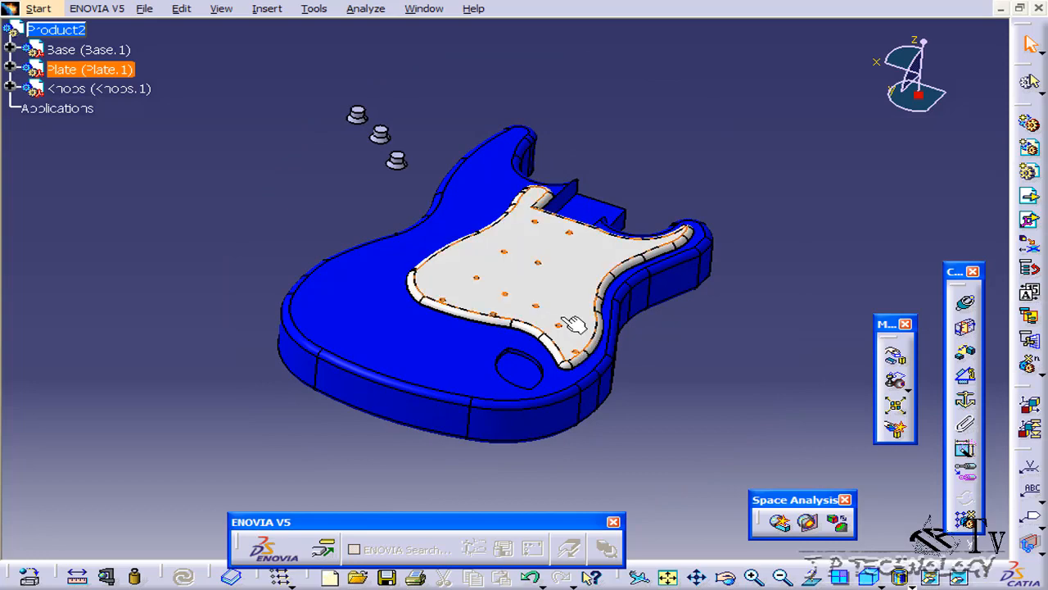
pyautogui.moveTo(555, 318); pyautogui.dragTo(747, 182, button='middle')
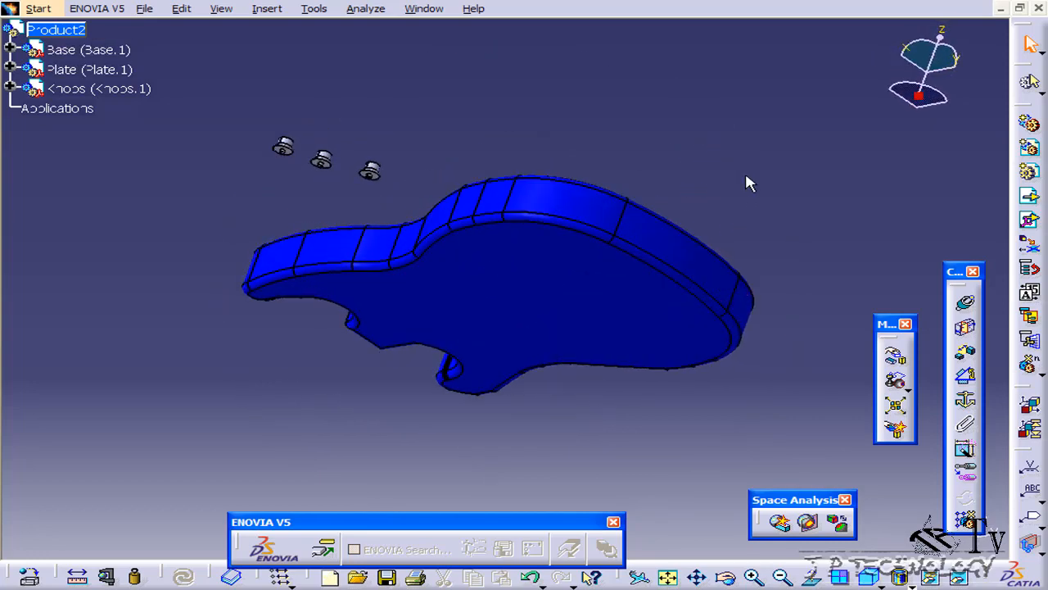
pyautogui.click(896, 383)
pyautogui.moveTo(316, 328); pyautogui.dragTo(530, 331, button='middle')
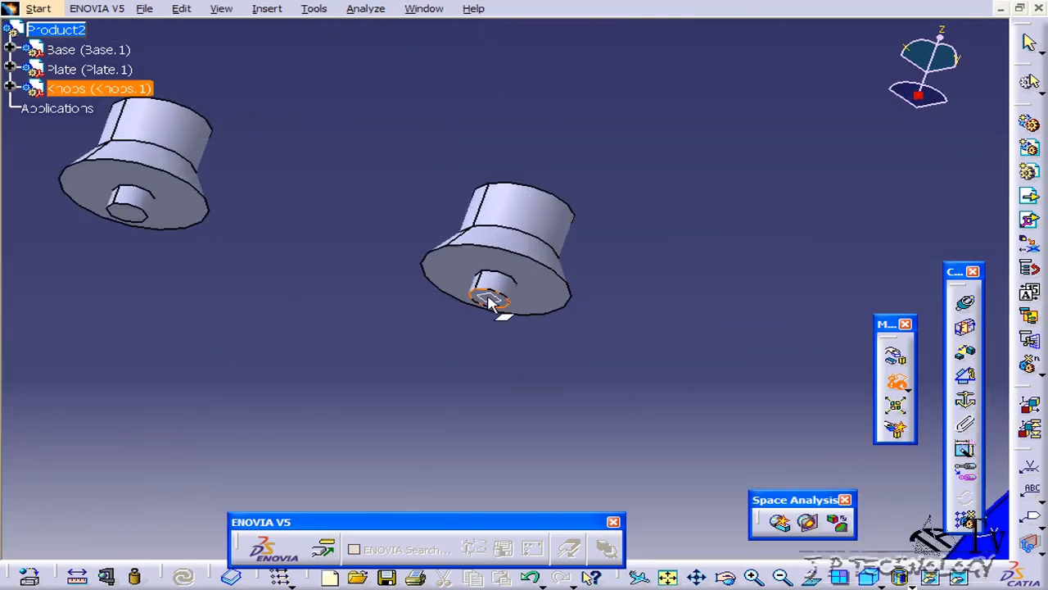
pyautogui.click(493, 281)
pyautogui.keyDown('ctrl'); pyautogui.moveTo(493, 287); pyautogui.dragTo(437, 351, button='middle'); pyautogui.keyUp('ctrl')
pyautogui.moveTo(497, 475); pyautogui.dragTo(567, 307, button='middle')
pyautogui.click(447, 192)
pyautogui.click(645, 297)
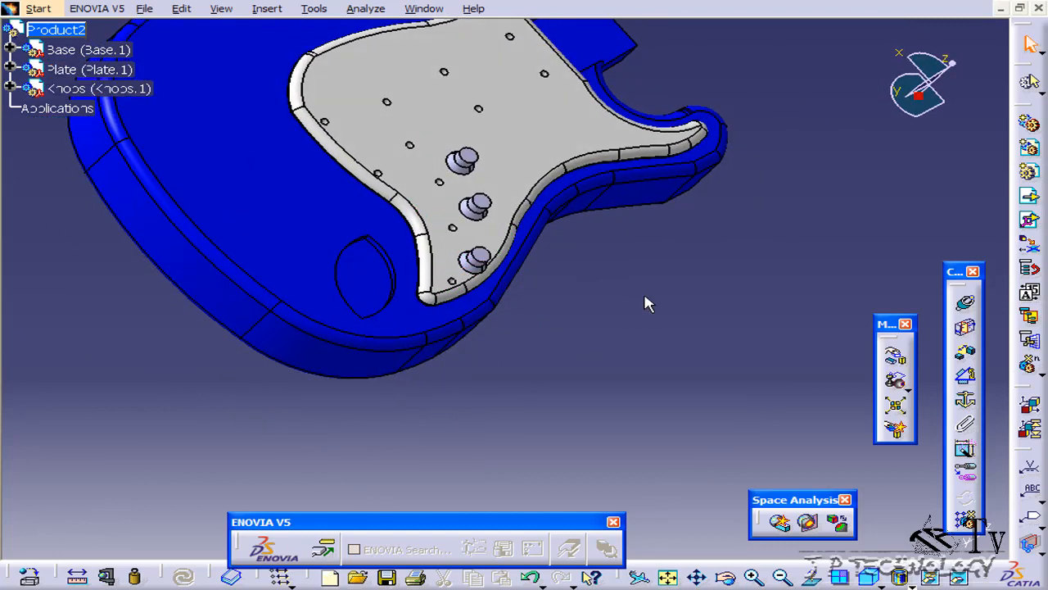
# - Snap the underside face of the knobs onto the top face of the white plate
pyautogui.click(896, 360)
pyautogui.moveTo(573, 347); pyautogui.dragTo(706, 131, button='middle')
pyautogui.moveTo(680, 135); pyautogui.dragTo(592, 304, button='middle')
pyautogui.moveTo(668, 152); pyautogui.dragTo(543, 295, button='middle')
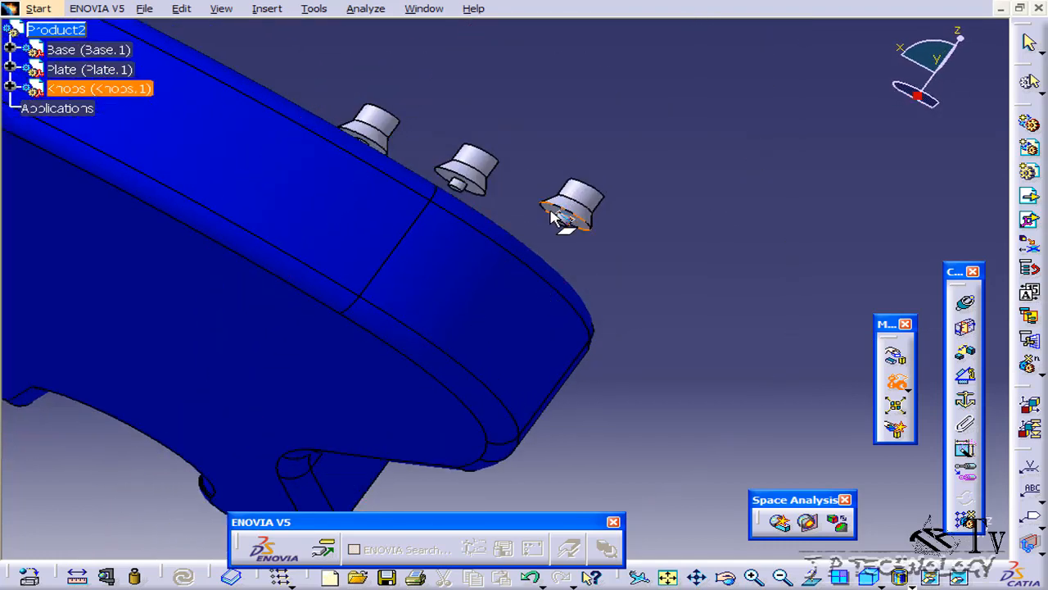
pyautogui.moveTo(533, 205); pyautogui.dragTo(416, 356, button='middle')
pyautogui.click(343, 266)
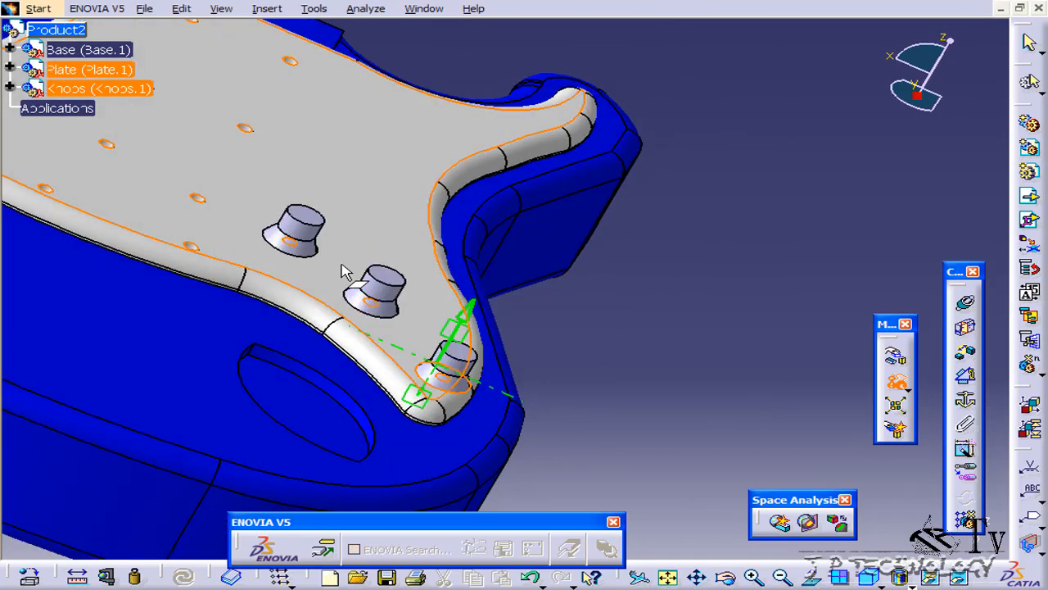
pyautogui.click(691, 286)
# - Insert Bars.CATPart into Product2 as an existing component with positioning, accepting the Smart Move defaults
pyautogui.moveTo(692, 295); pyautogui.dragTo(353, 466, button='middle')
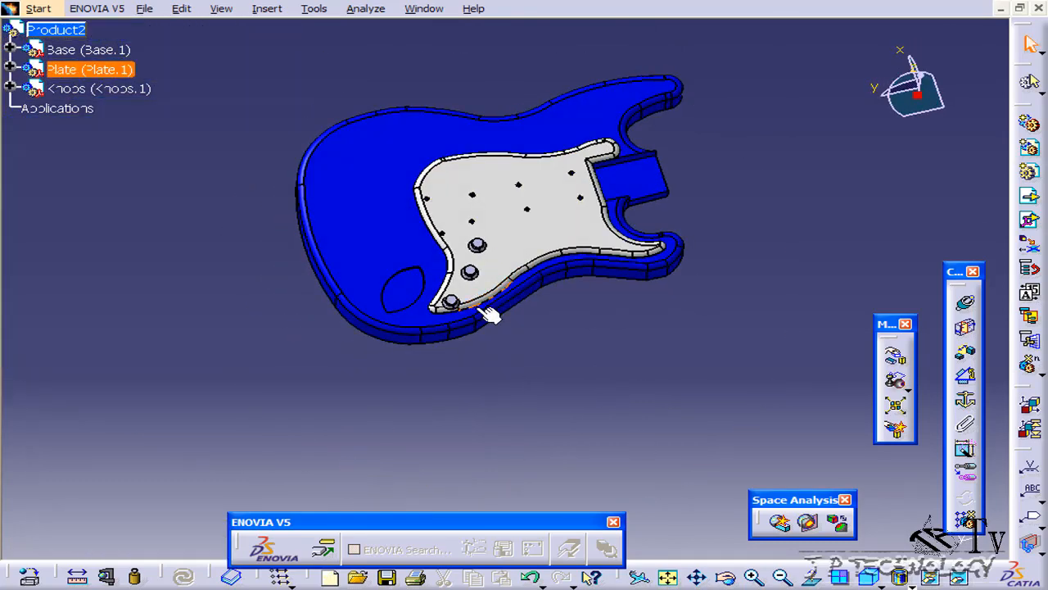
pyautogui.click(266, 9)
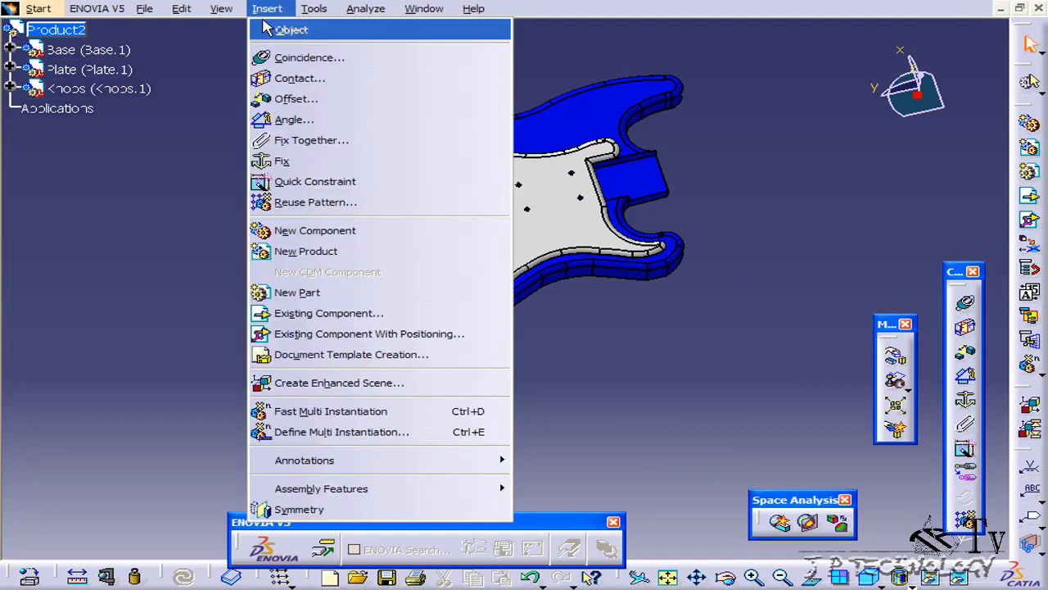
pyautogui.click(378, 335)
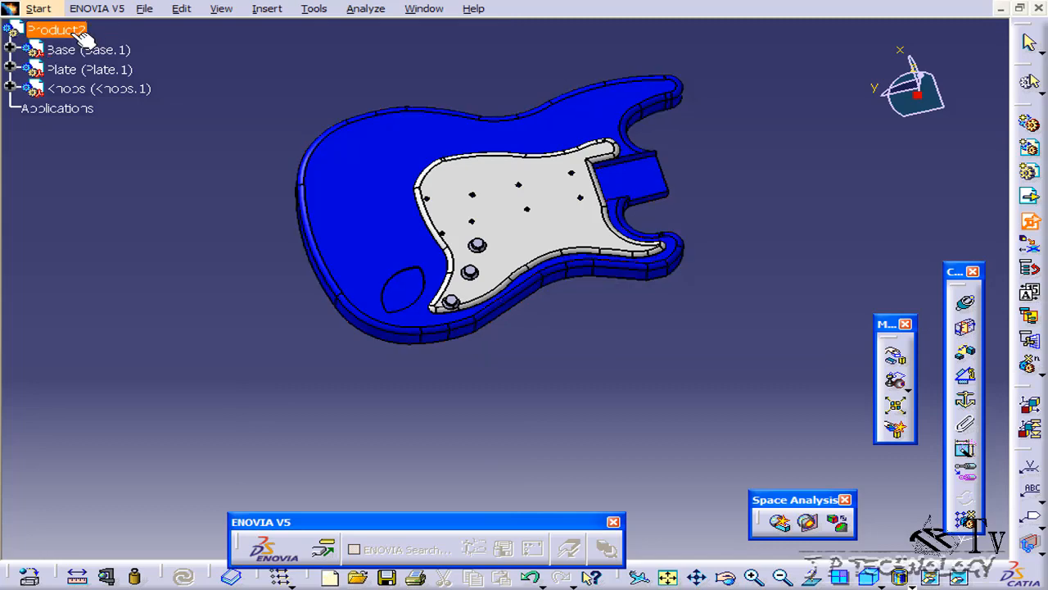
pyautogui.click(83, 36)
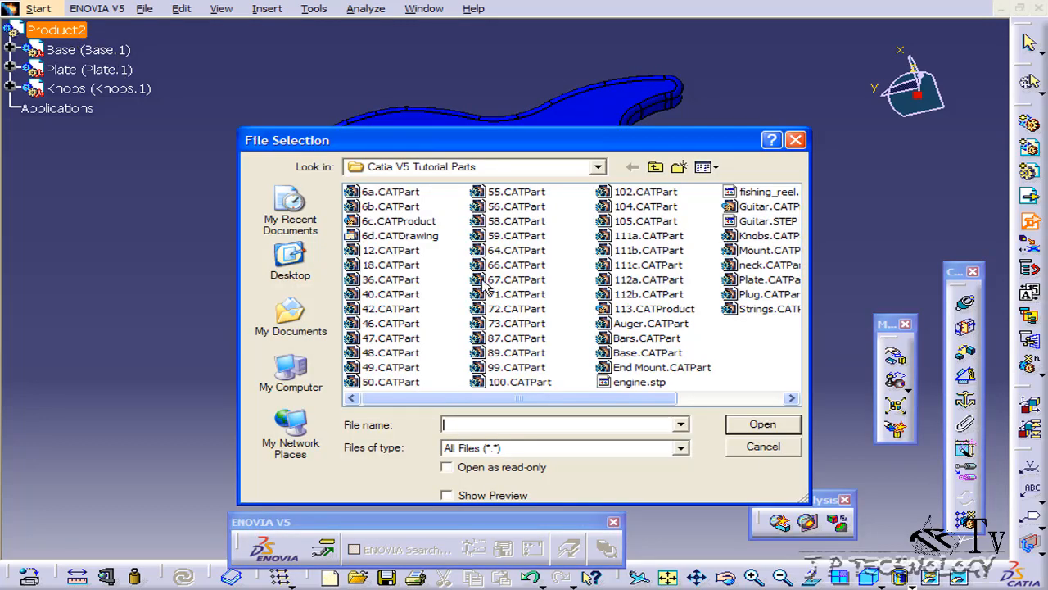
pyautogui.click(642, 344)
pyautogui.click(763, 423)
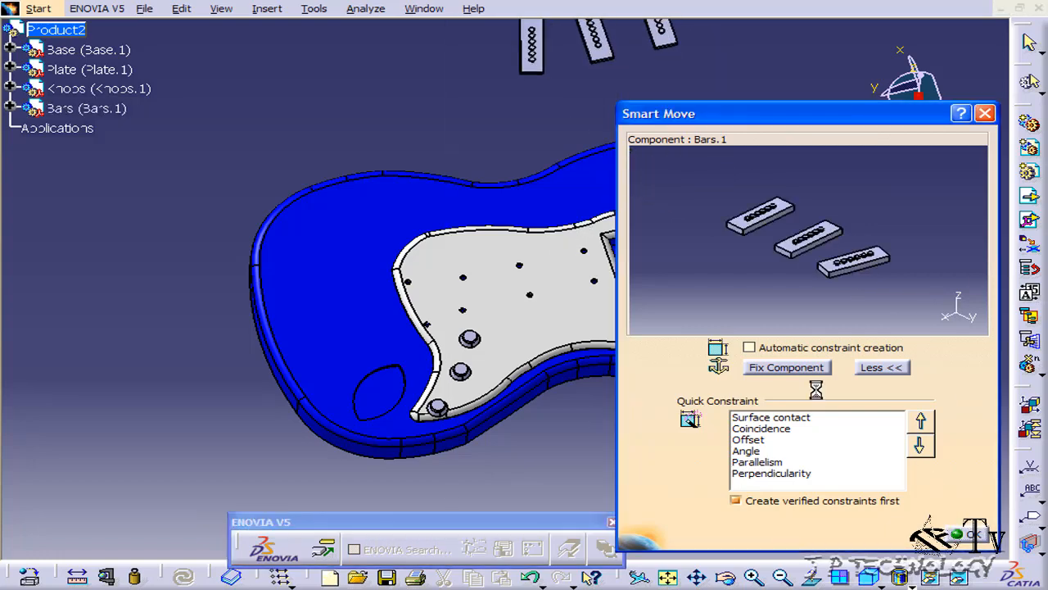
pyautogui.click(968, 534)
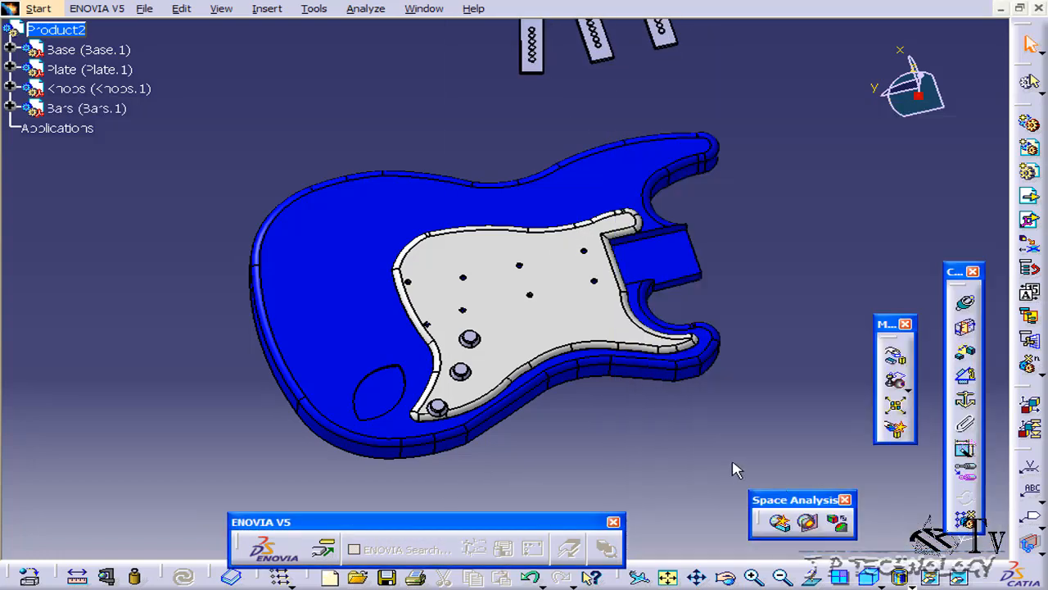
pyautogui.click(893, 387)
pyautogui.moveTo(521, 264); pyautogui.dragTo(884, 179, button='middle')
pyautogui.moveTo(377, 206); pyautogui.dragTo(495, 269, button='middle')
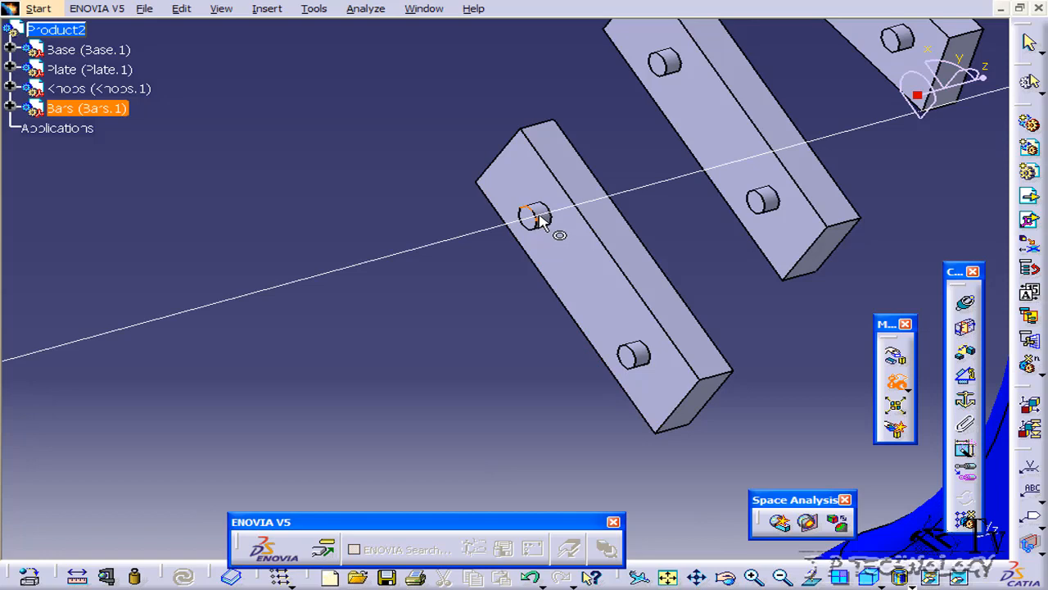
pyautogui.click(541, 215)
pyautogui.moveTo(508, 199); pyautogui.dragTo(532, 285, button='middle')
pyautogui.moveTo(604, 249); pyautogui.dragTo(531, 287, button='middle')
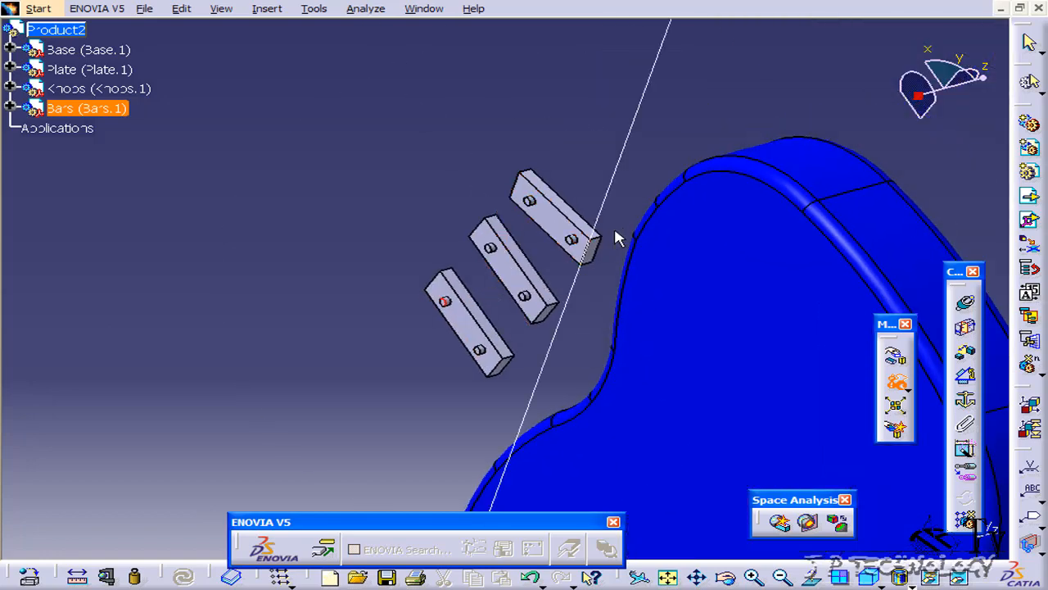
pyautogui.click(635, 157)
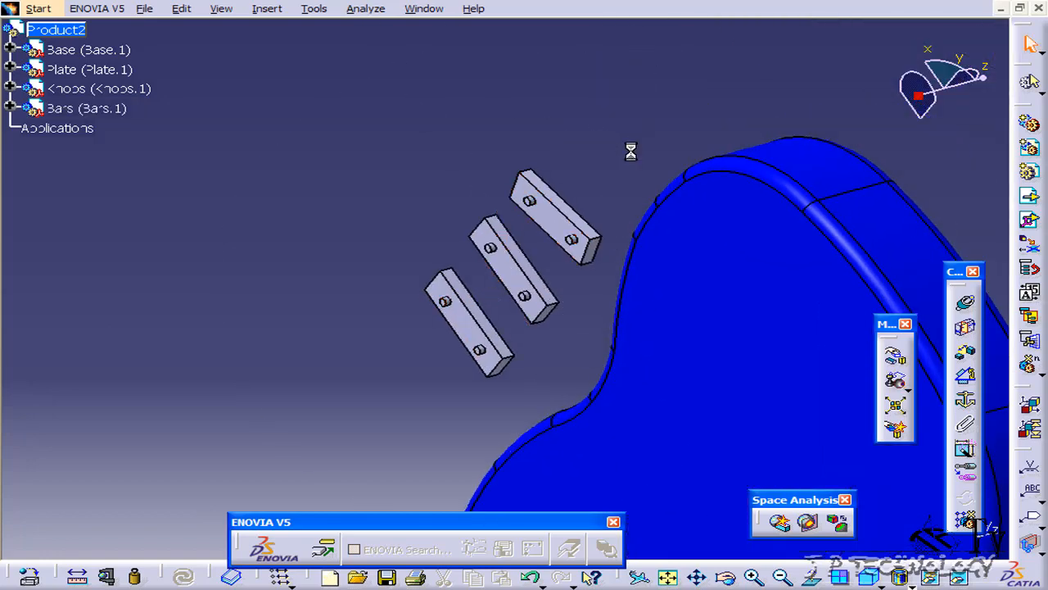
# - Snap the axis of a pickup bar's peg to its matching hole in the white plate
pyautogui.click(899, 385)
pyautogui.moveTo(510, 335); pyautogui.dragTo(628, 167, button='middle')
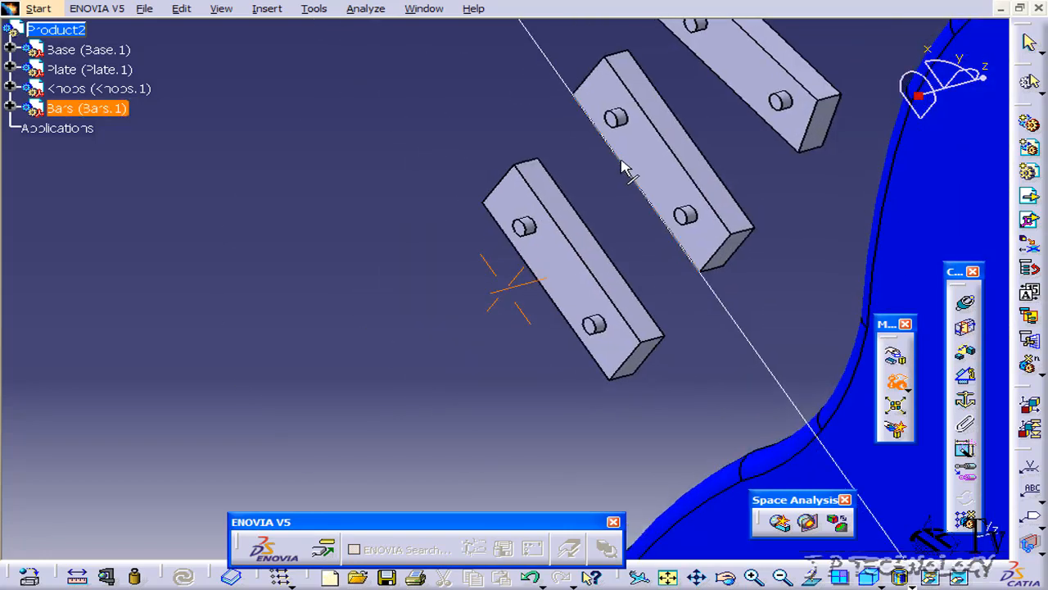
pyautogui.click(524, 227)
pyautogui.moveTo(543, 234); pyautogui.dragTo(387, 139, button='middle')
pyautogui.moveTo(650, 353); pyautogui.dragTo(222, 276, button='middle')
pyautogui.moveTo(445, 358); pyautogui.dragTo(532, 352, button='middle')
pyautogui.click(510, 220)
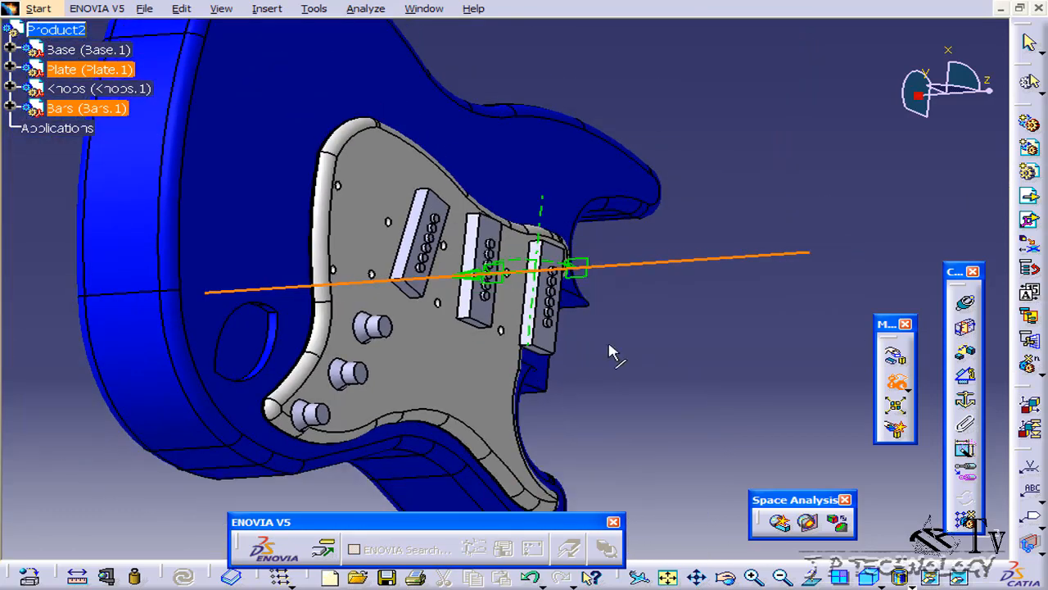
pyautogui.click(744, 382)
# - Snap the underside face of the bars onto the top face of the white plate
pyautogui.moveTo(665, 384); pyautogui.dragTo(942, 342, button='middle')
pyautogui.click(897, 380)
pyautogui.moveTo(640, 405); pyautogui.dragTo(409, 179, button='middle')
pyautogui.moveTo(440, 333); pyautogui.dragTo(353, 305, button='middle')
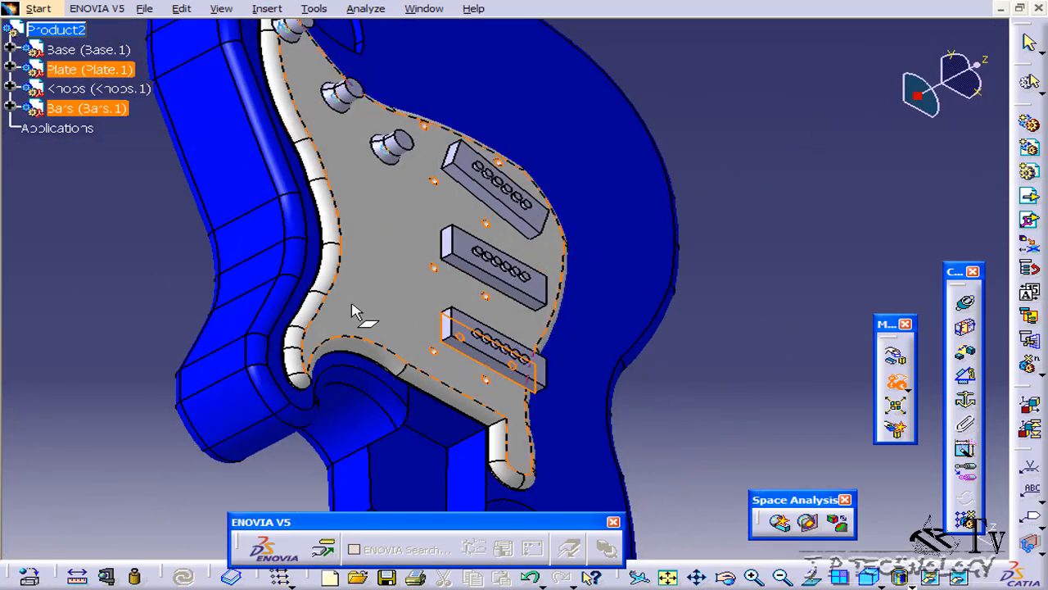
pyautogui.click(358, 280)
pyautogui.click(778, 170)
# - Insert End Mount.CATPart into Product2 as an existing component with positioning, accepting the Smart Move defaults
pyautogui.moveTo(421, 294); pyautogui.dragTo(402, 455, button='middle')
pyautogui.moveTo(377, 379); pyautogui.dragTo(345, 320, button='middle')
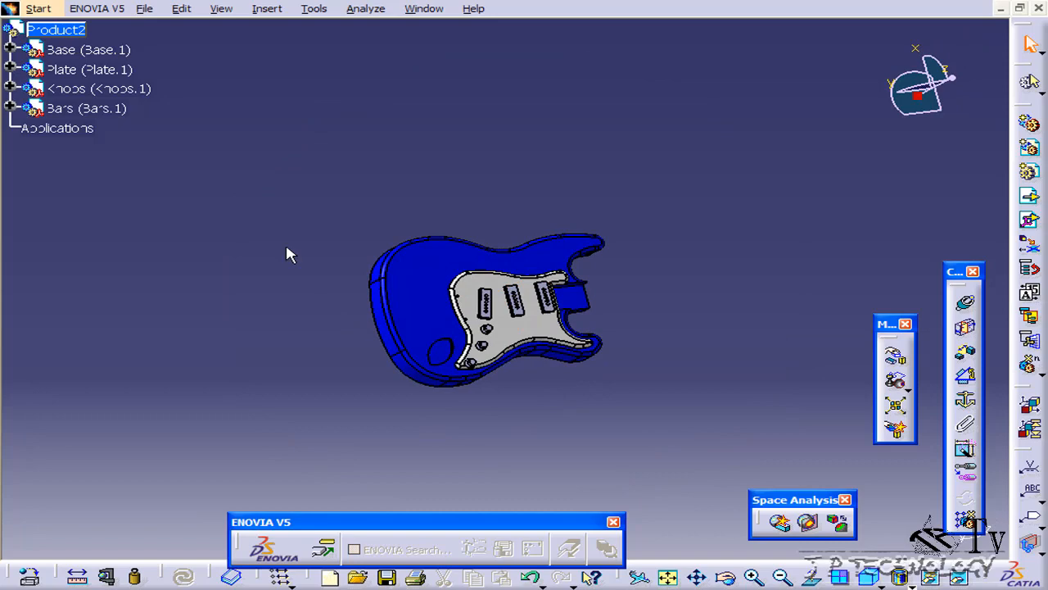
pyautogui.click(268, 10)
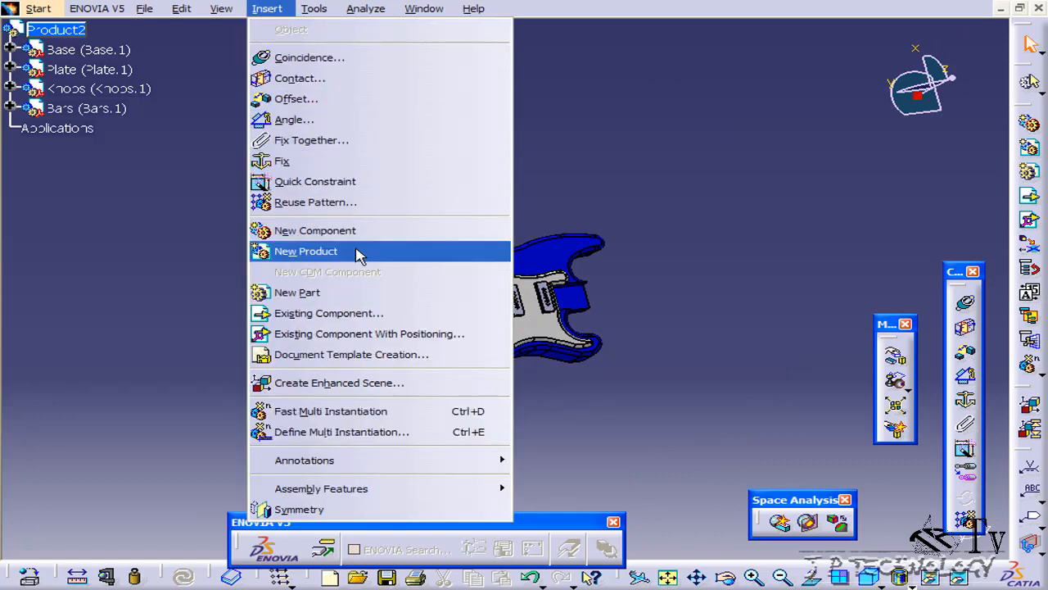
pyautogui.click(344, 334)
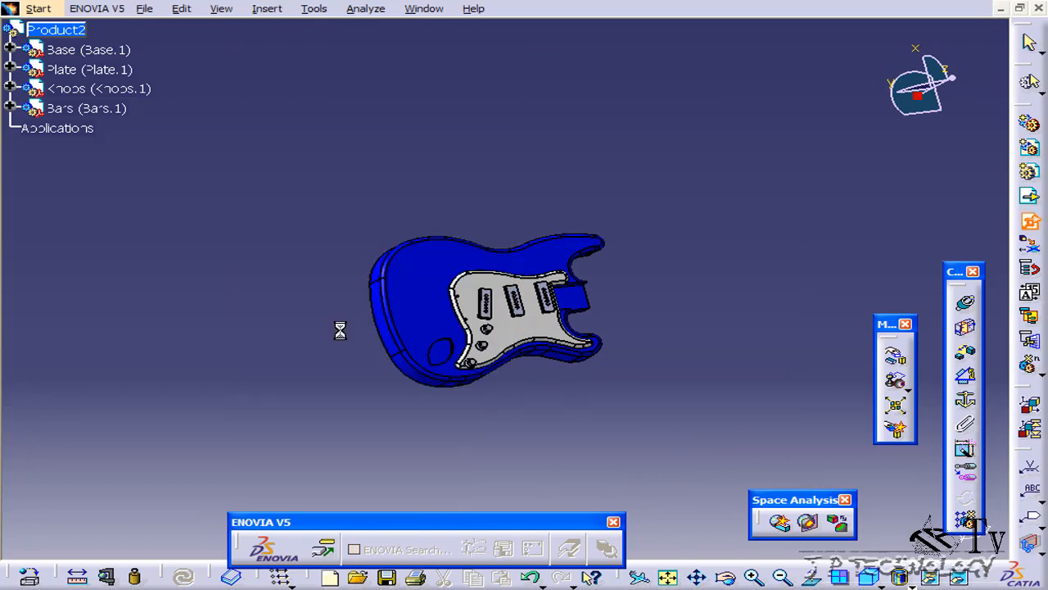
pyautogui.click(79, 31)
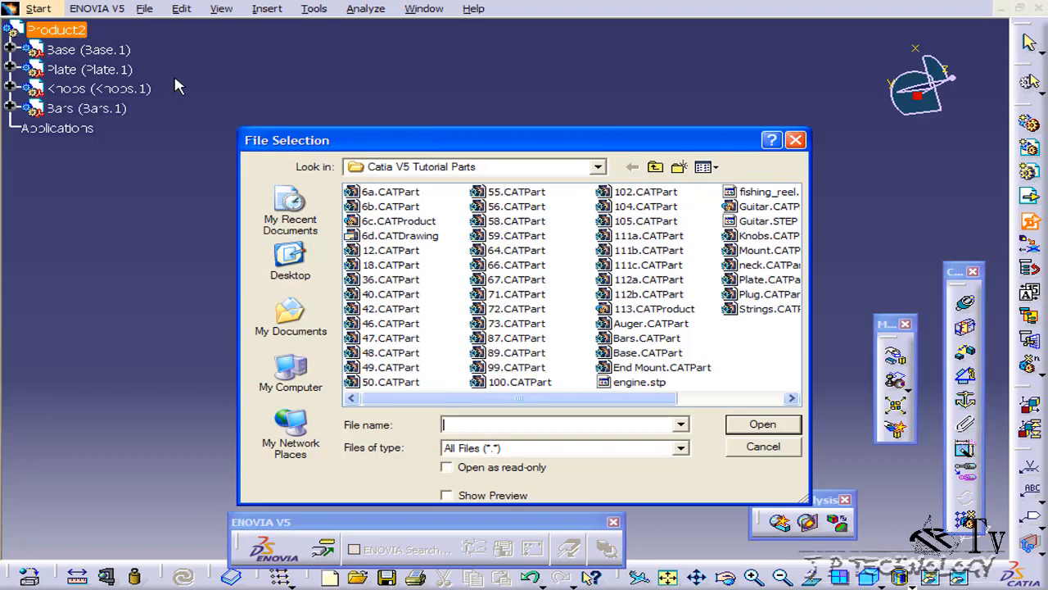
pyautogui.click(658, 369)
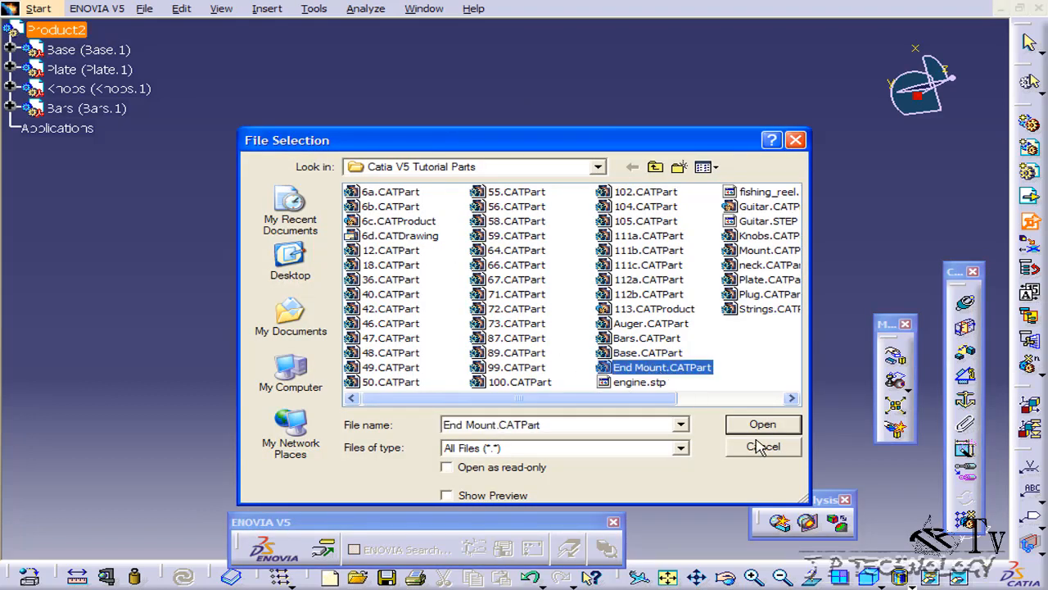
pyautogui.click(775, 430)
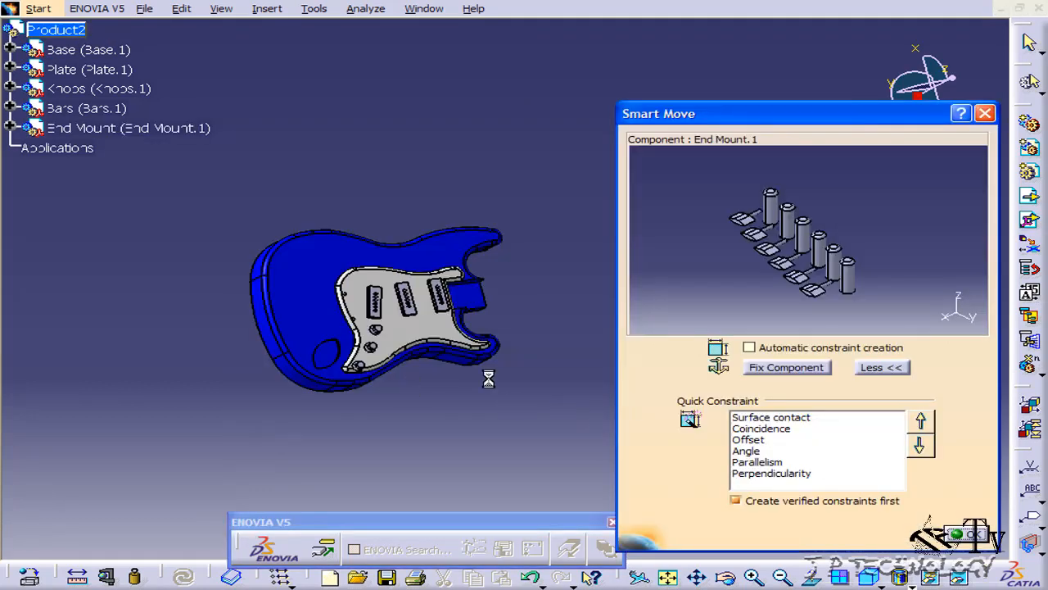
pyautogui.click(970, 534)
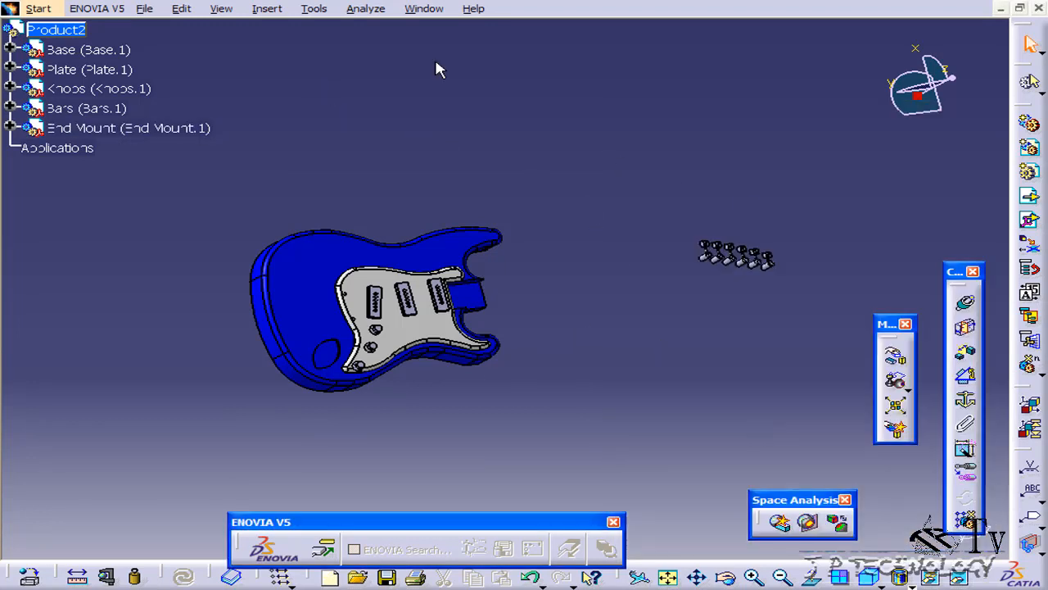
# - Insert Mount.CATPart into Product2 as an existing component with positioning, accepting the Smart Move defaults
pyautogui.click(269, 10)
pyautogui.click(381, 332)
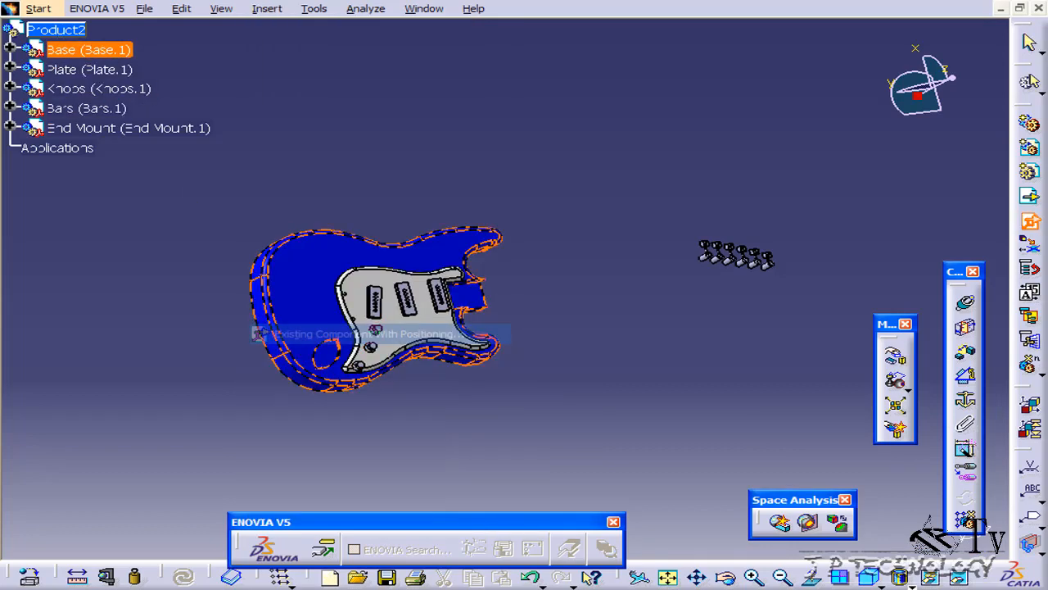
pyautogui.click(50, 29)
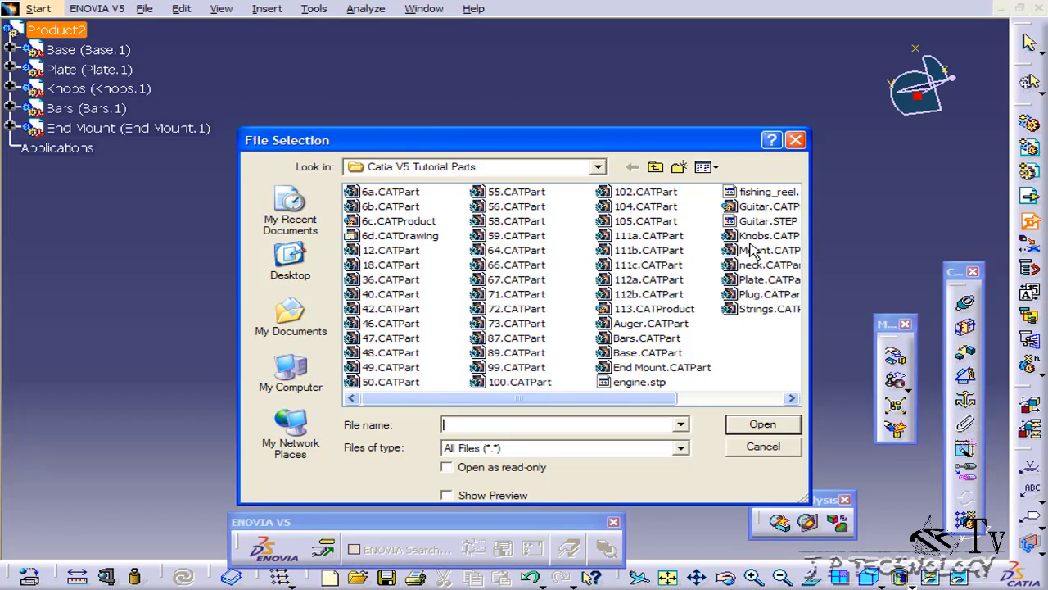
pyautogui.click(762, 425)
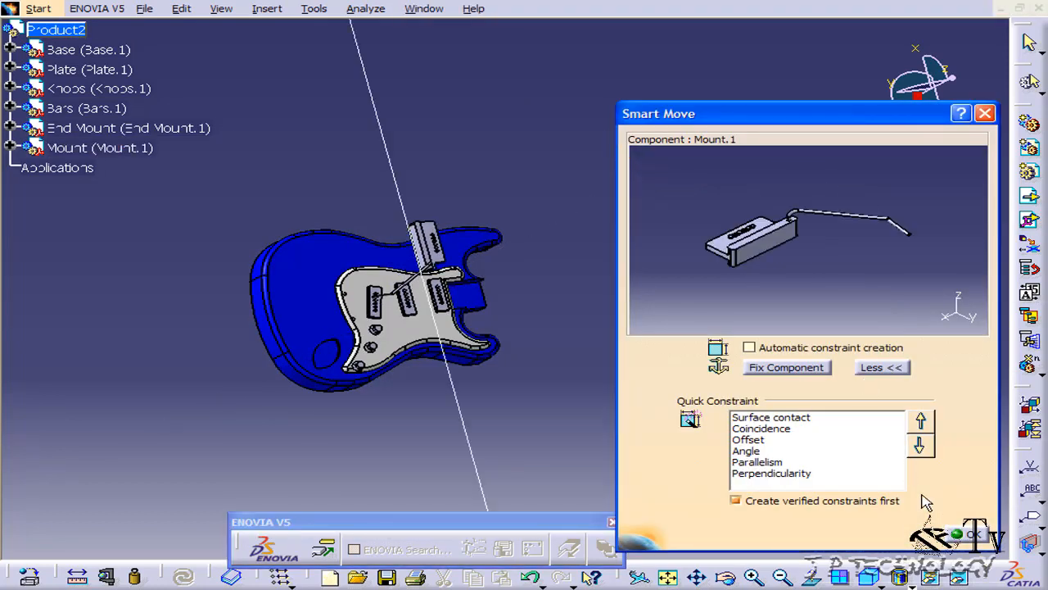
pyautogui.click(975, 534)
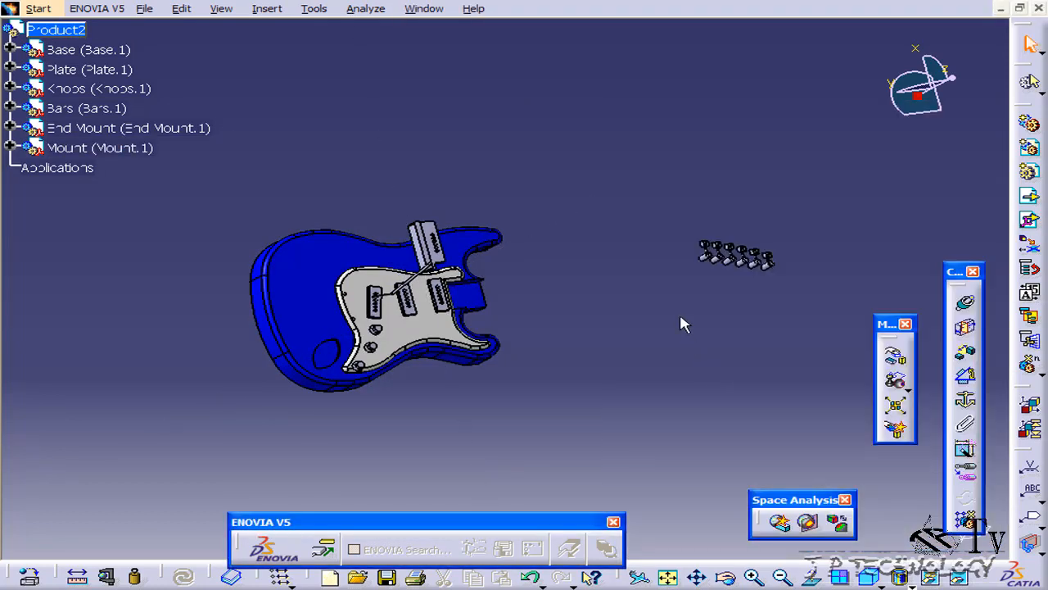
# - Snap the axis of a peg under the mount to its matching hole in the white plate
pyautogui.moveTo(511, 331); pyautogui.dragTo(664, 190, button='middle')
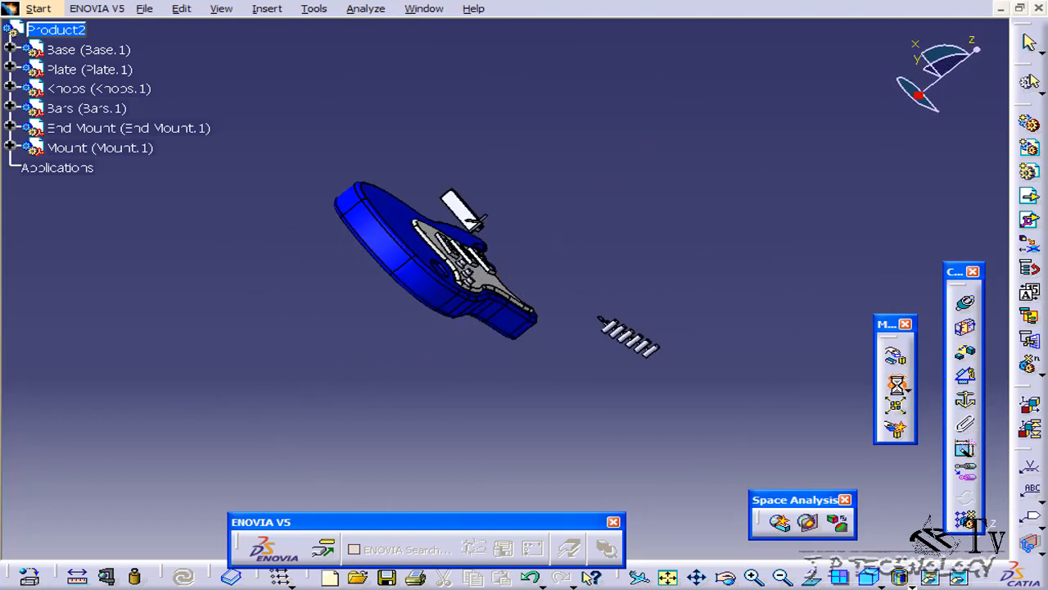
pyautogui.moveTo(363, 253); pyautogui.dragTo(363, 394, button='middle')
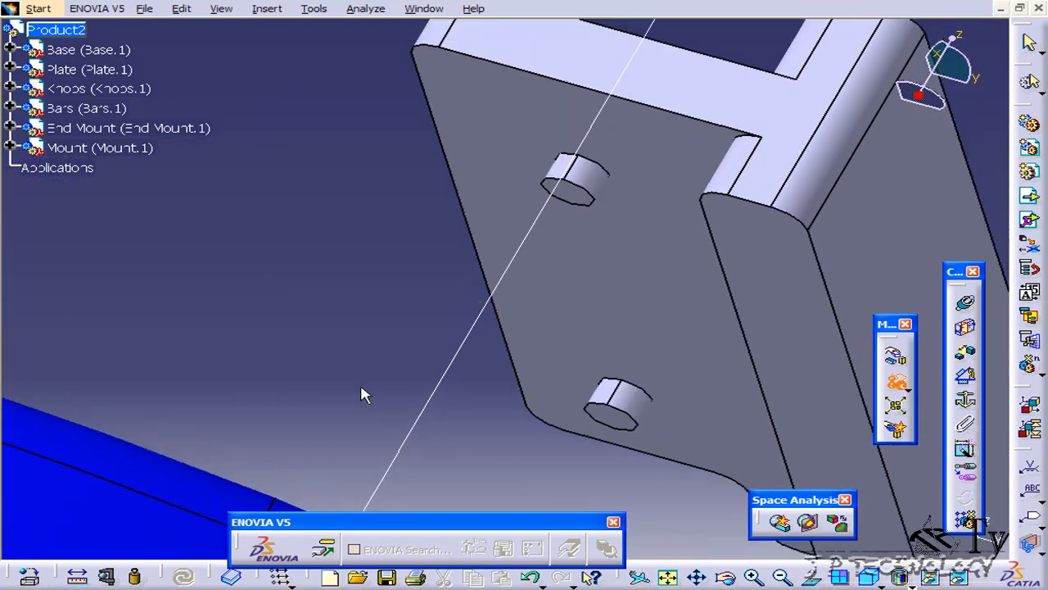
pyautogui.click(583, 182)
pyautogui.moveTo(569, 210); pyautogui.dragTo(605, 337, button='middle')
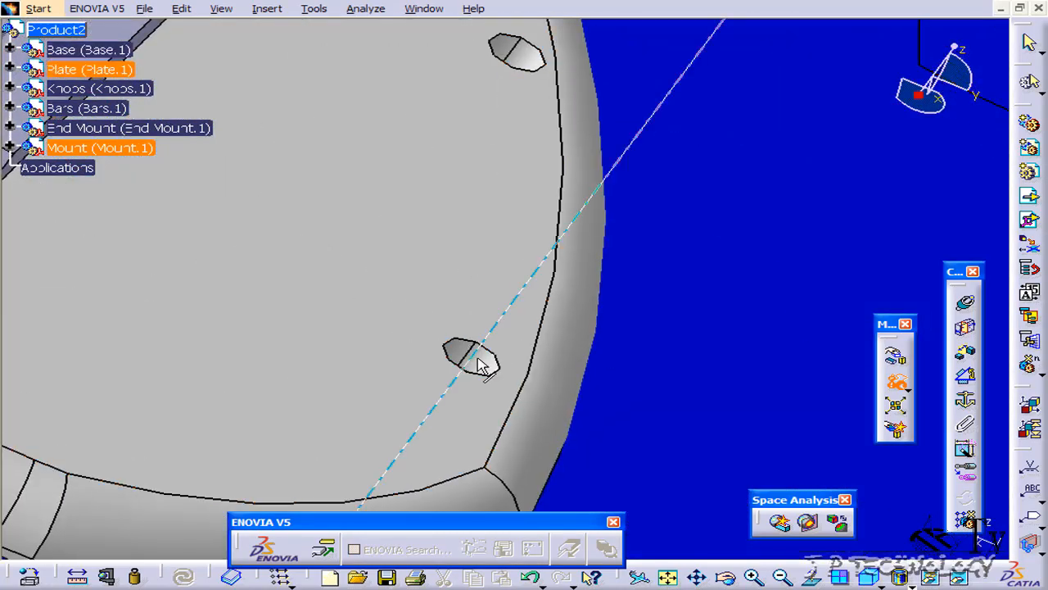
pyautogui.click(479, 360)
pyautogui.moveTo(478, 249); pyautogui.dragTo(507, 414, button='middle')
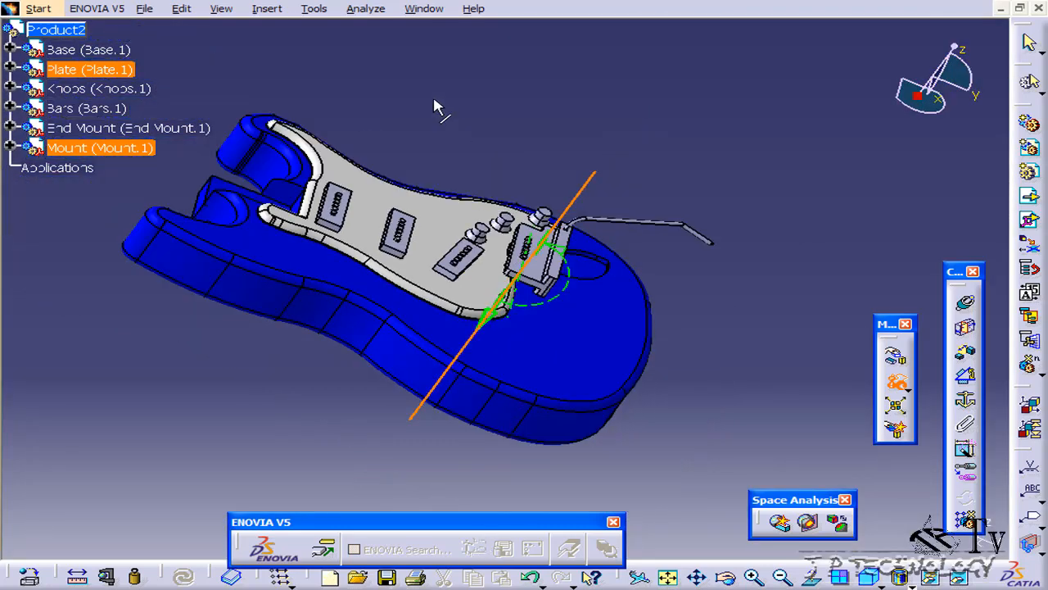
pyautogui.press('Escape')
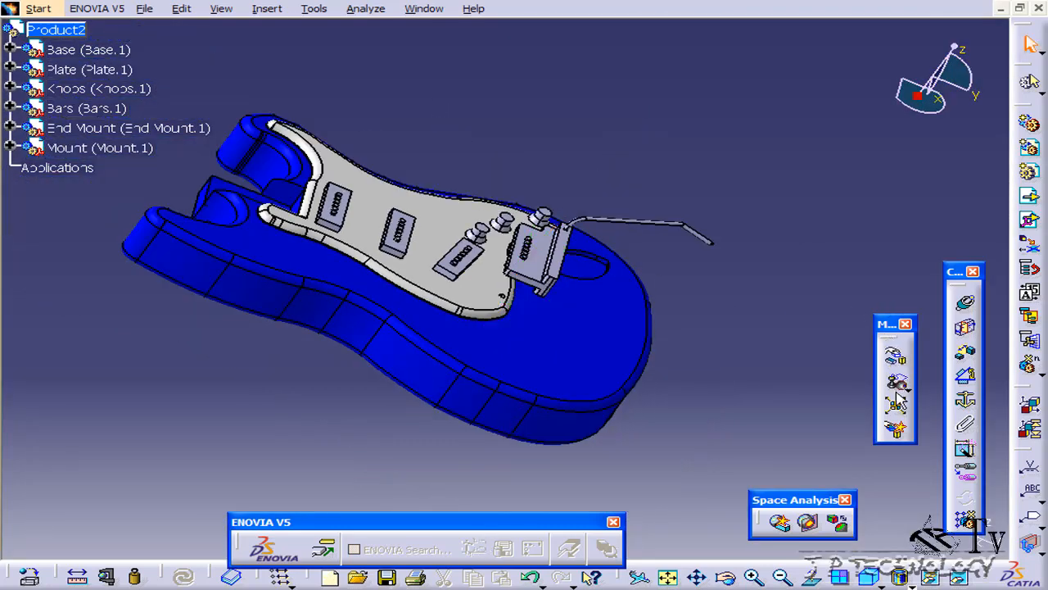
# - Snap the underside face of the mount onto the top face of the white plate
pyautogui.moveTo(843, 388); pyautogui.dragTo(505, 281, button='middle')
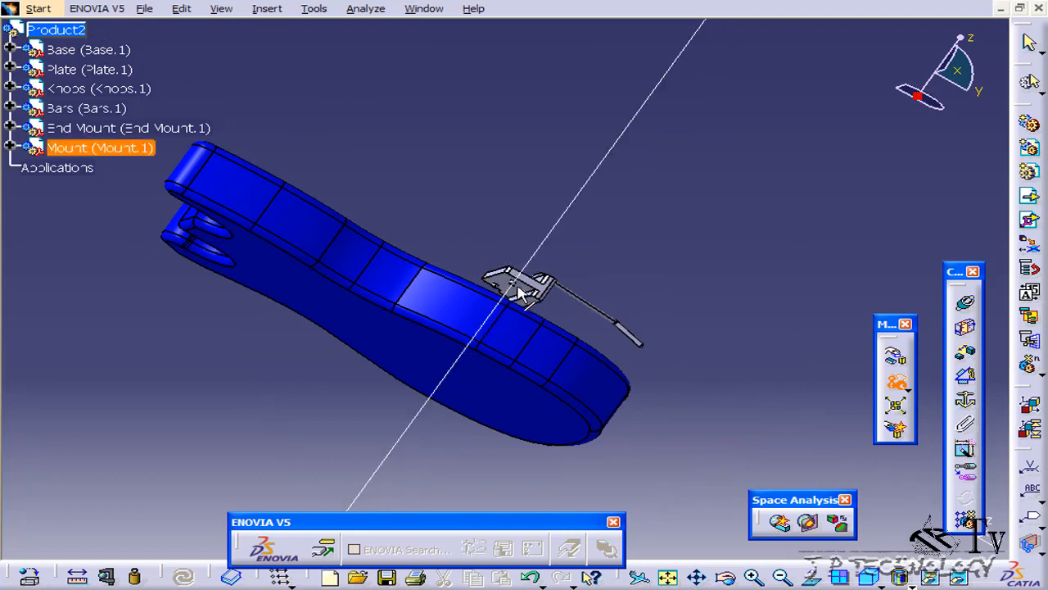
pyautogui.moveTo(425, 260); pyautogui.dragTo(475, 214, button='middle')
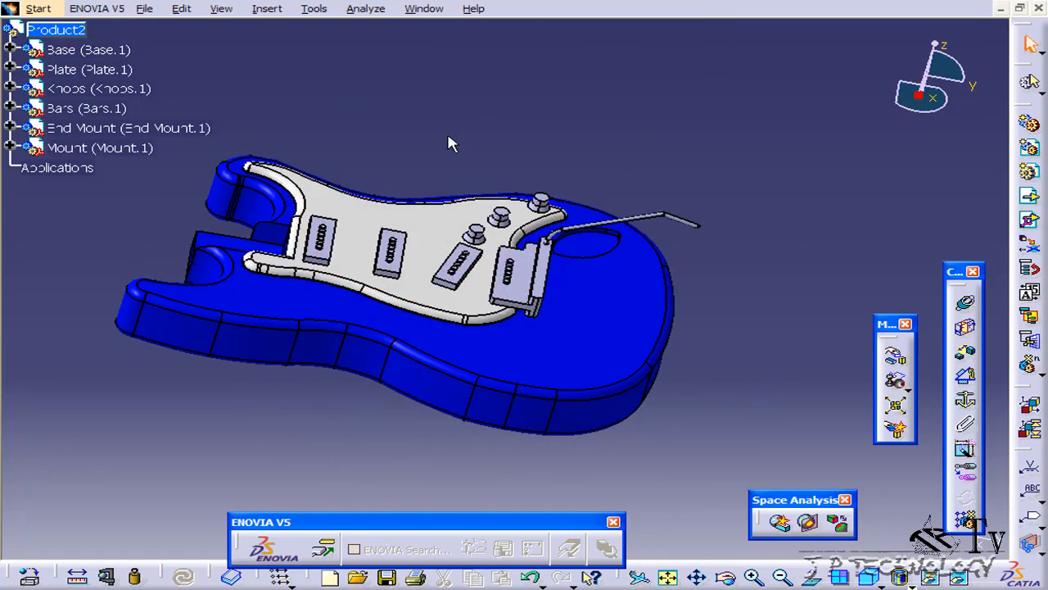
pyautogui.moveTo(455, 143); pyautogui.dragTo(690, 360, button='middle')
pyautogui.moveTo(304, 216); pyautogui.dragTo(683, 375, button='middle')
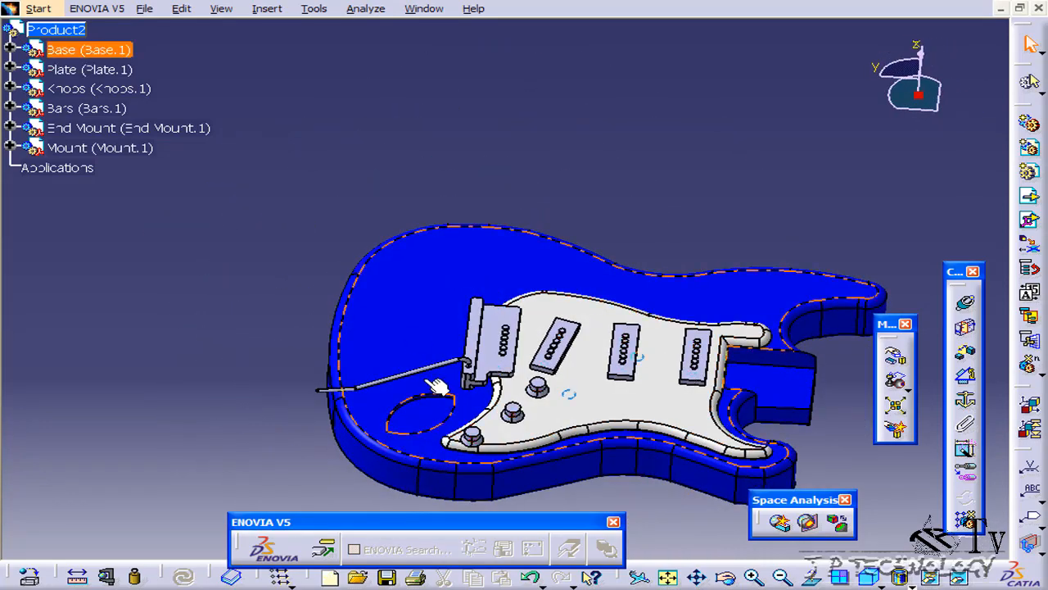
# - Insert Plug.CATPart into Product2 as an existing component with positioning, accepting the Smart Move defaults
pyautogui.click(266, 10)
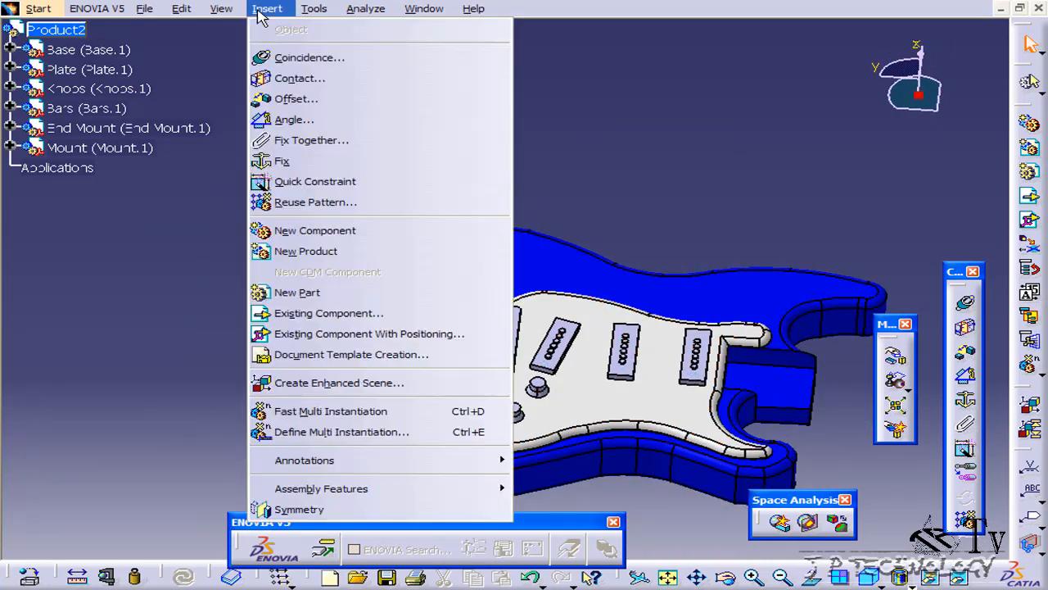
pyautogui.click(337, 336)
pyautogui.click(53, 32)
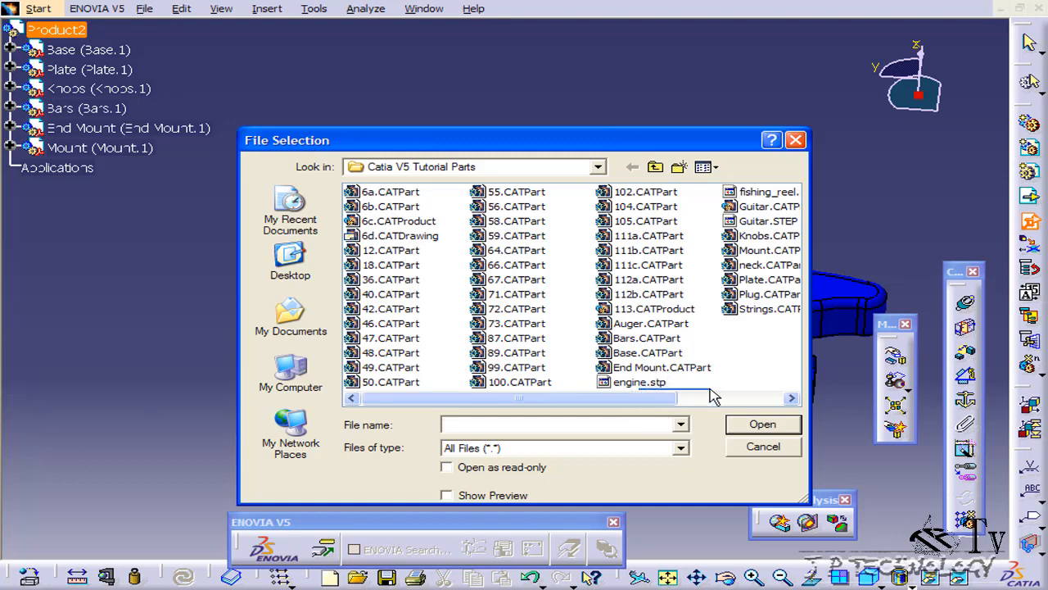
pyautogui.click(762, 427)
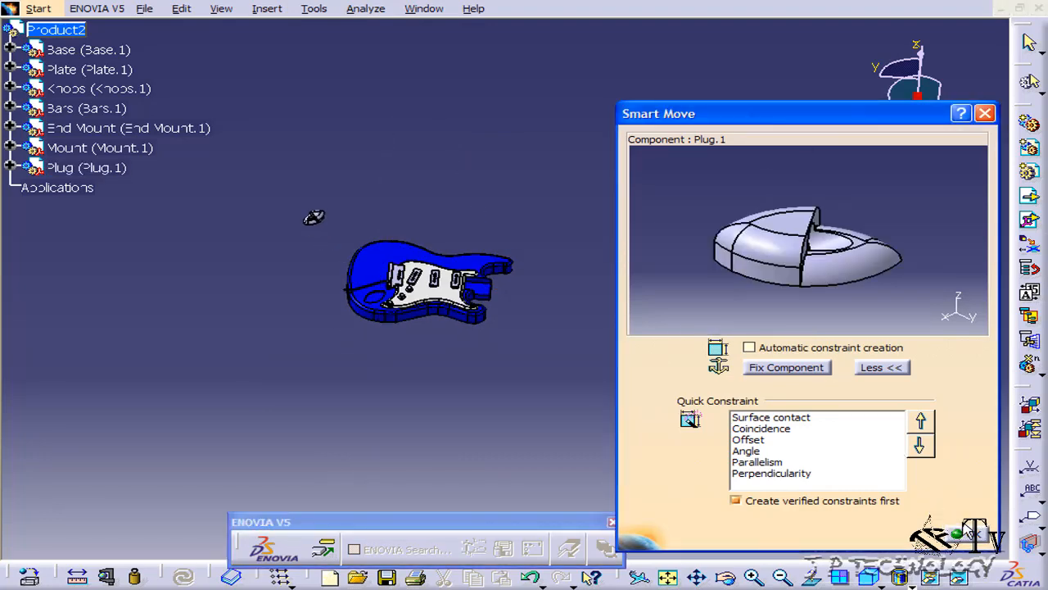
pyautogui.click(968, 534)
pyautogui.moveTo(461, 415); pyautogui.dragTo(564, 226, button='middle')
pyautogui.moveTo(453, 218); pyautogui.dragTo(678, 347, button='middle')
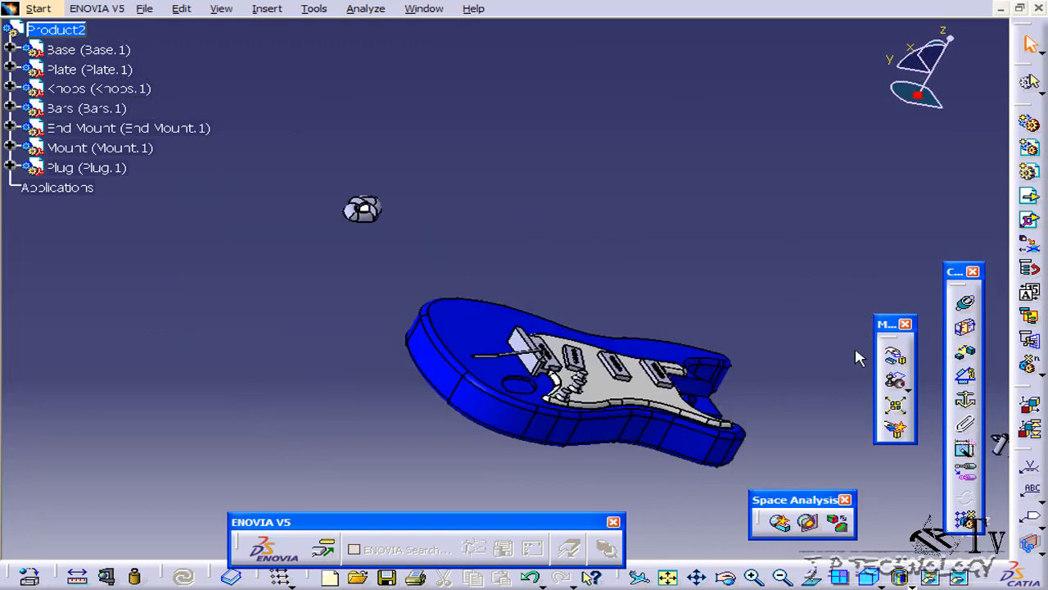
pyautogui.click(896, 360)
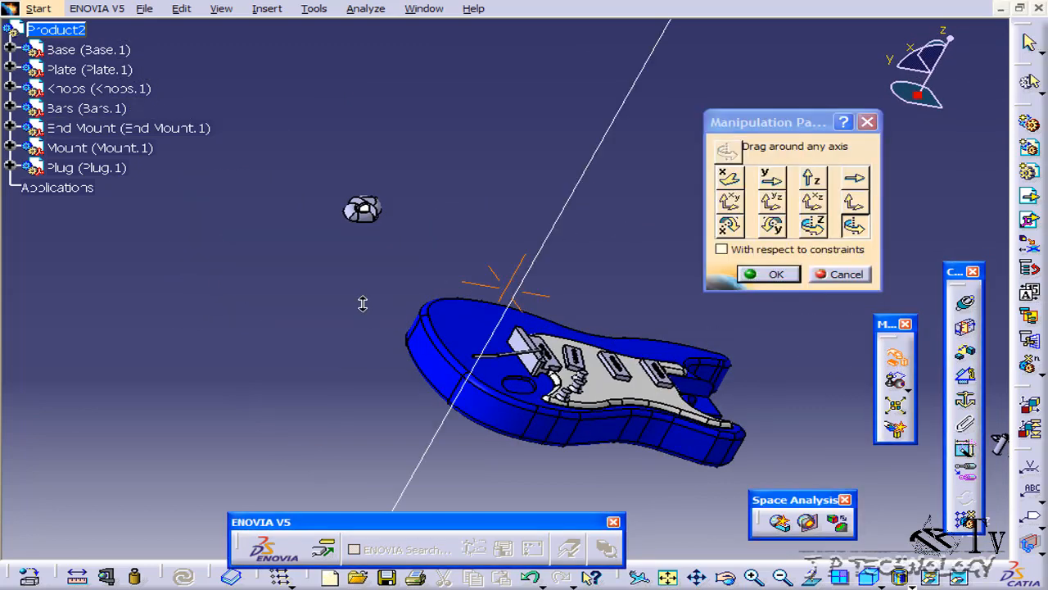
pyautogui.moveTo(363, 300); pyautogui.dragTo(467, 422)
pyautogui.moveTo(467, 422); pyautogui.dragTo(557, 235, button='middle')
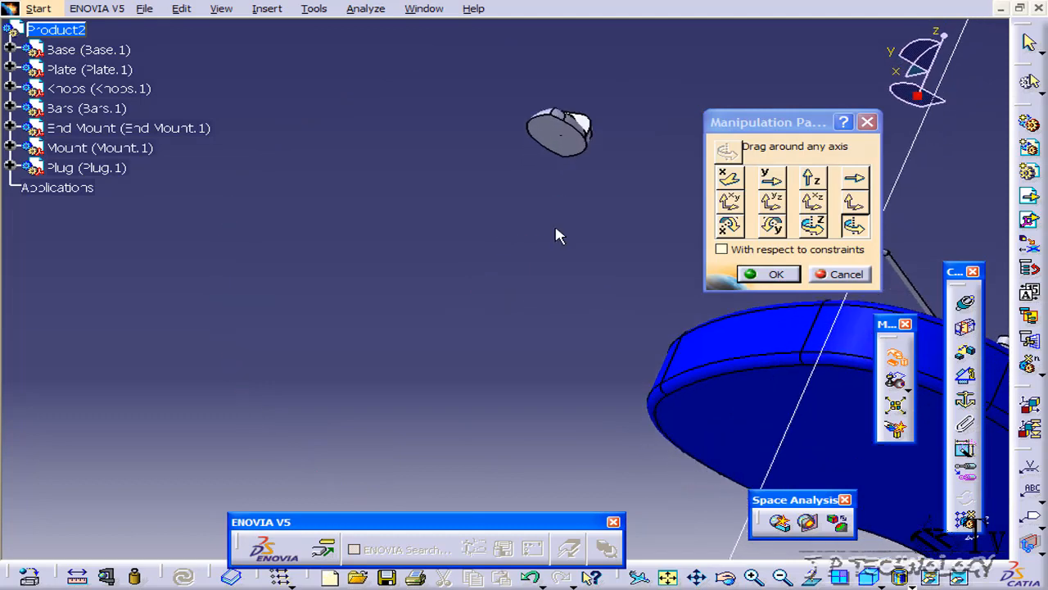
pyautogui.moveTo(551, 132); pyautogui.dragTo(668, 169)
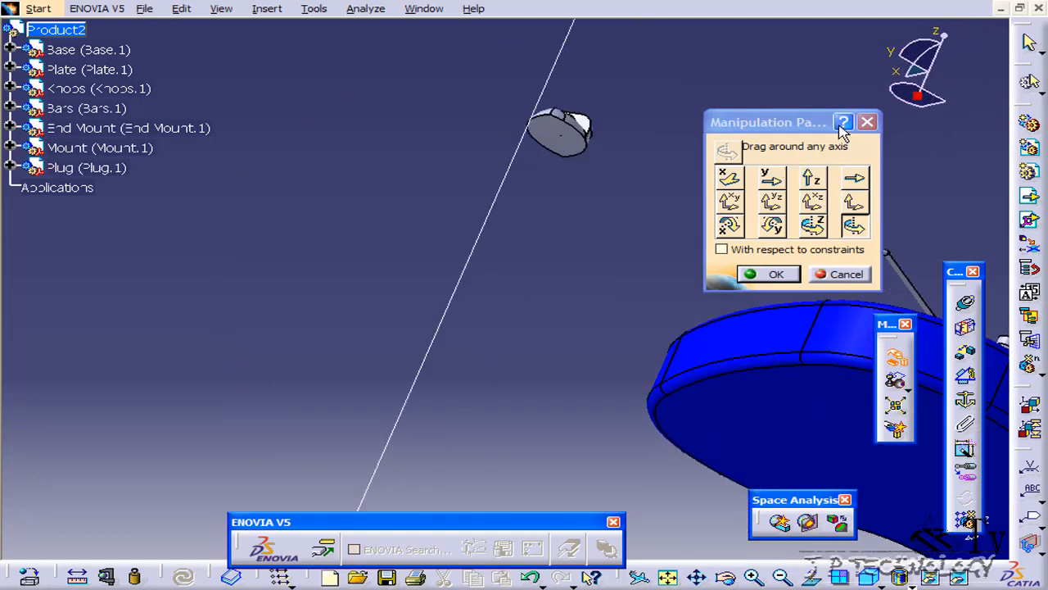
pyautogui.click(867, 123)
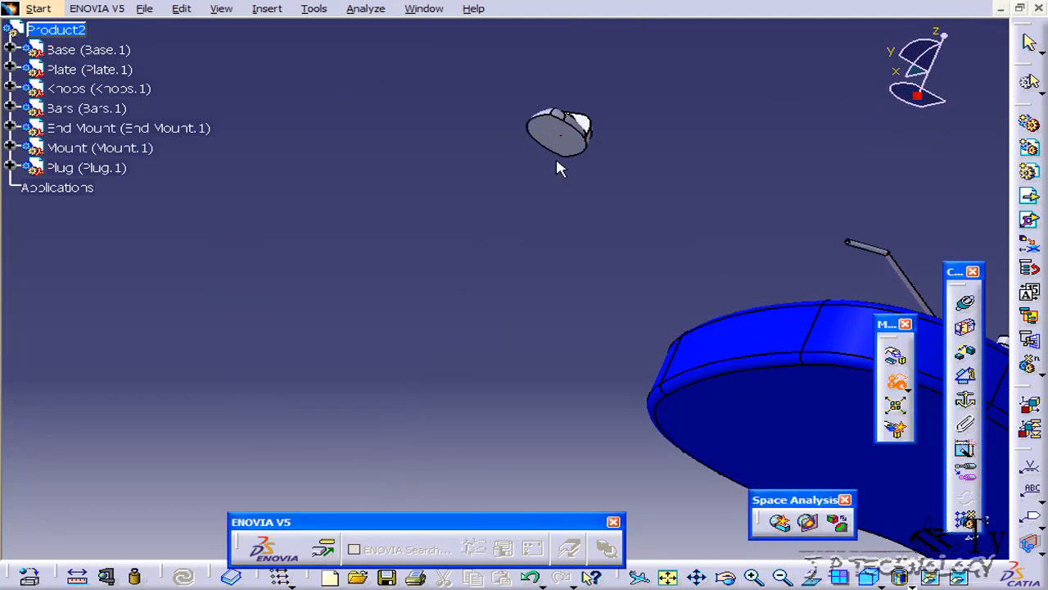
# - Snap the plug's flat underside face onto the floor face of the oval pocket in the blue body
pyautogui.moveTo(541, 135); pyautogui.dragTo(570, 189, button='middle')
pyautogui.click(553, 217)
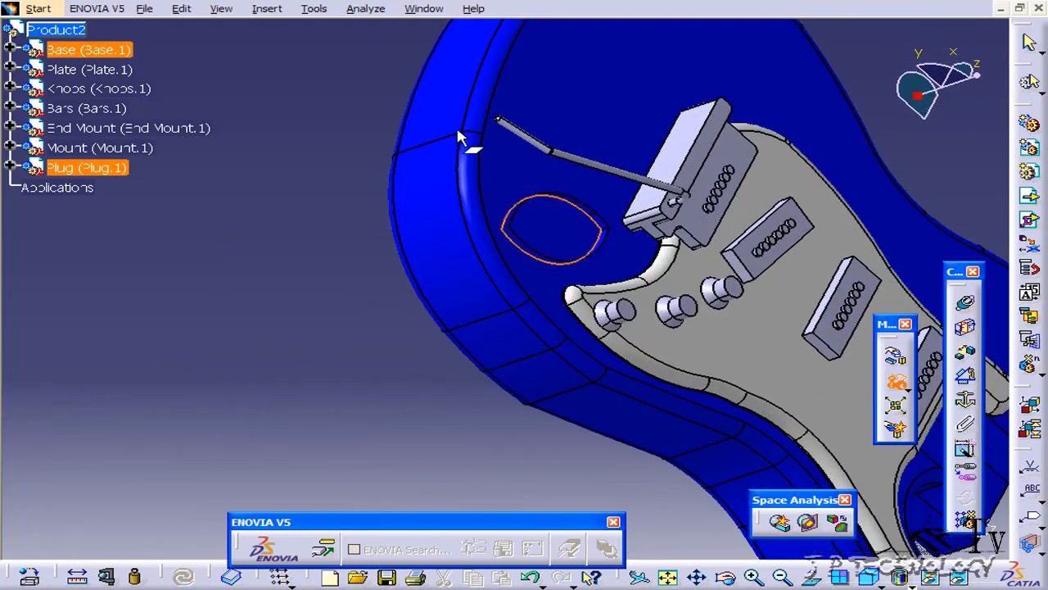
pyautogui.moveTo(380, 96); pyautogui.dragTo(391, 241, button='middle')
pyautogui.click(410, 195)
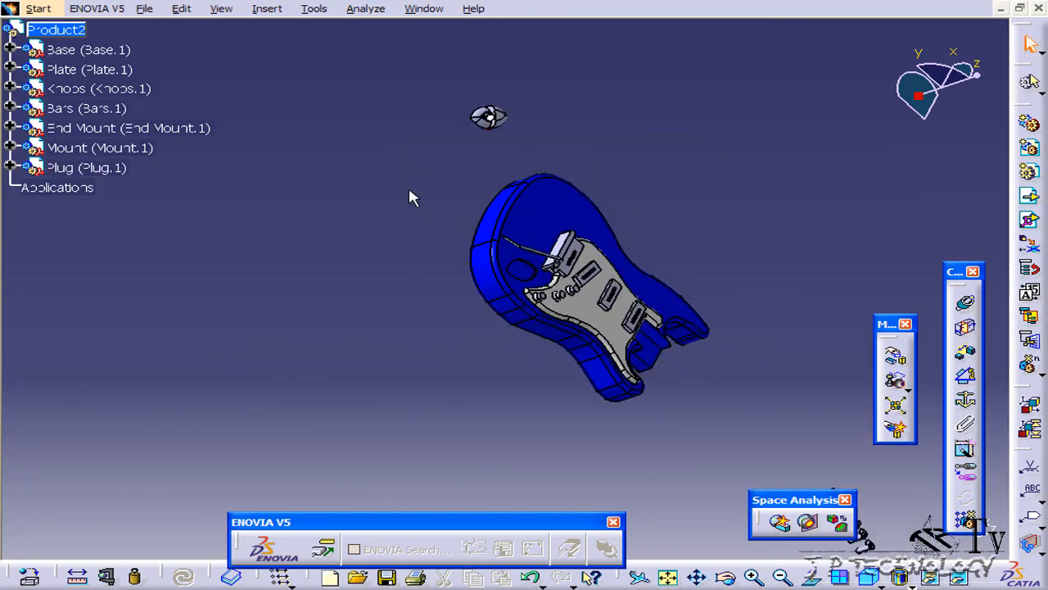
# - Snap the pointed end corner of the plug to the matching corner of the oval pocket in the blue body
pyautogui.moveTo(410, 195); pyautogui.dragTo(344, 239, button='middle')
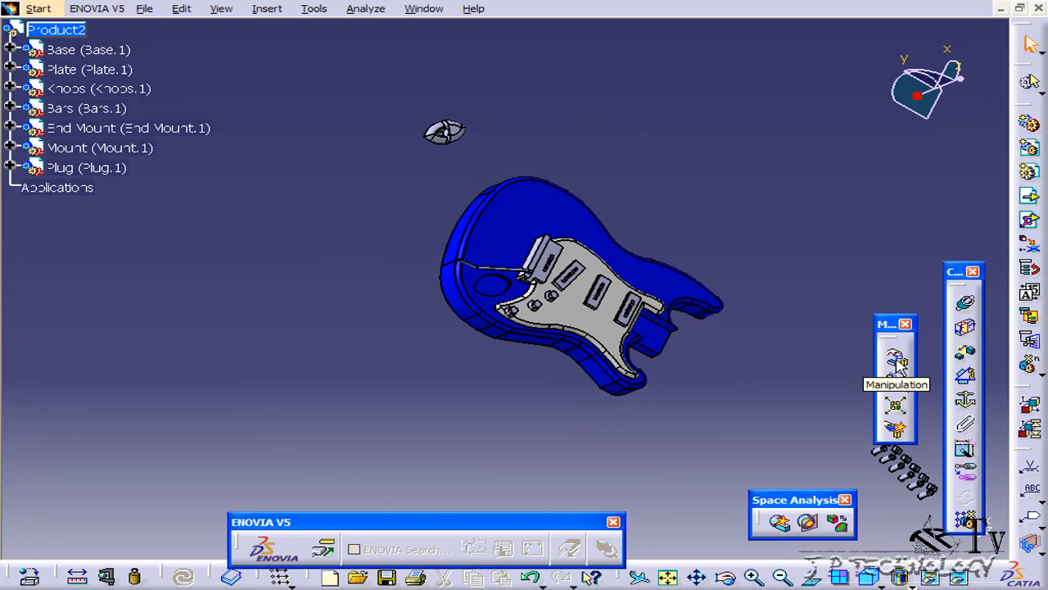
pyautogui.click(899, 382)
pyautogui.moveTo(368, 202); pyautogui.dragTo(413, 416, button='middle')
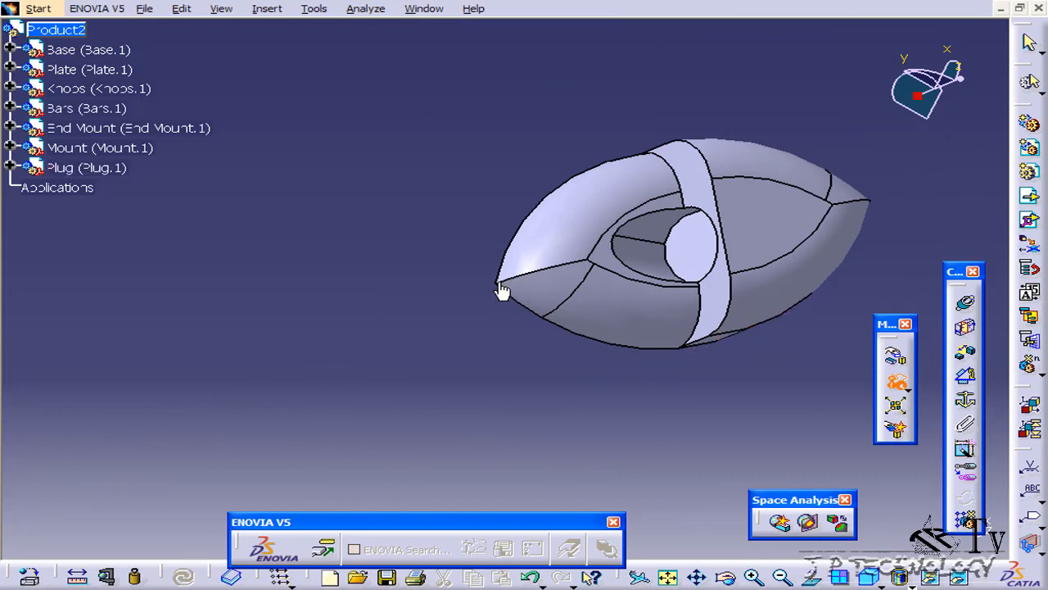
pyautogui.moveTo(500, 284); pyautogui.dragTo(172, 366, button='middle')
pyautogui.moveTo(625, 256); pyautogui.dragTo(329, 377, button='middle')
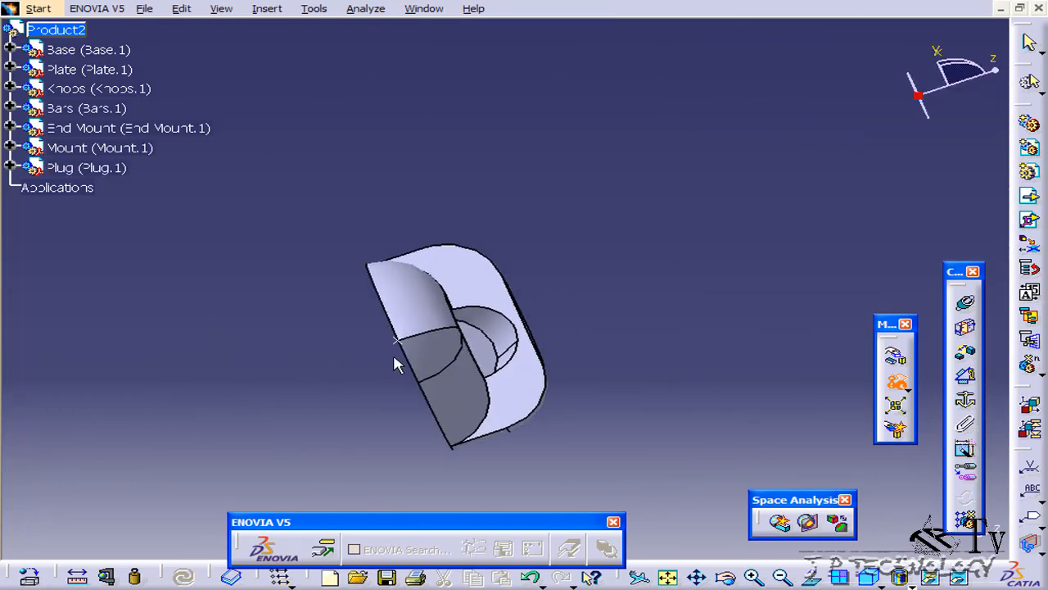
pyautogui.moveTo(394, 357); pyautogui.dragTo(370, 517, button='middle')
pyautogui.moveTo(480, 391); pyautogui.dragTo(276, 112, button='middle')
pyautogui.moveTo(385, 304); pyautogui.dragTo(182, 274, button='middle')
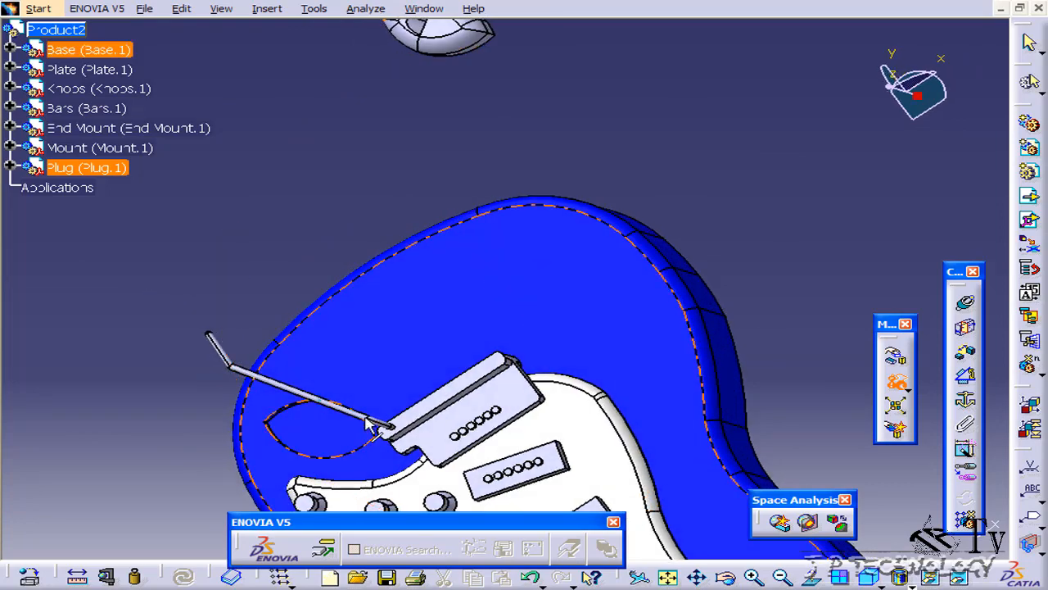
pyautogui.moveTo(381, 428); pyautogui.dragTo(447, 307, button='middle')
pyautogui.moveTo(377, 319); pyautogui.dragTo(506, 250, button='middle')
pyautogui.moveTo(438, 407); pyautogui.dragTo(548, 290, button='middle')
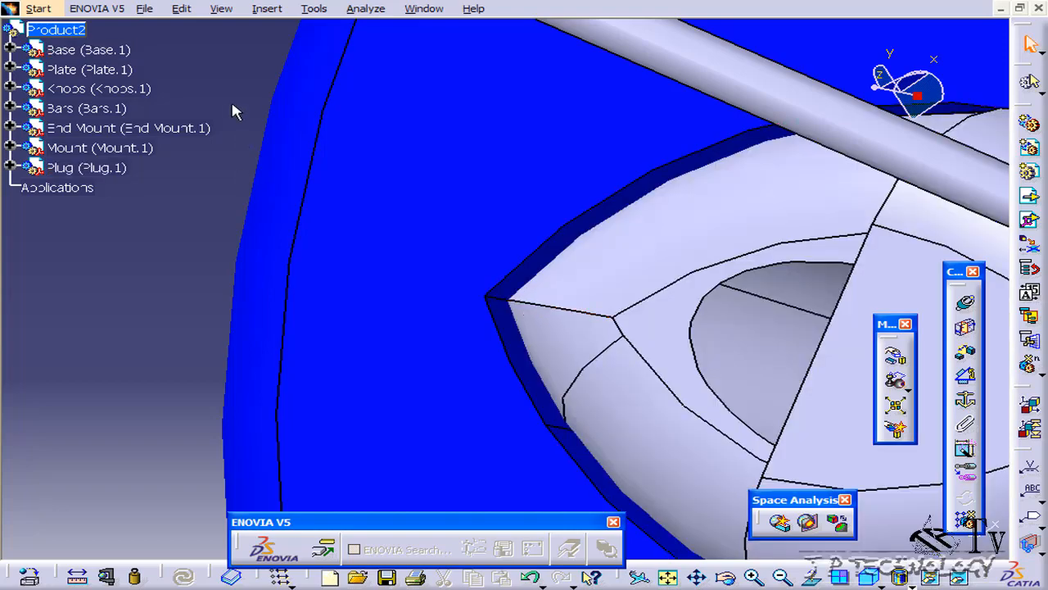
pyautogui.keyDown('ctrl'); pyautogui.moveTo(236, 86); pyautogui.dragTo(264, 331, button='middle'); pyautogui.keyUp('ctrl')
pyautogui.moveTo(647, 315); pyautogui.dragTo(491, 296, button='middle')
pyautogui.moveTo(491, 296); pyautogui.dragTo(656, 471, button='middle')
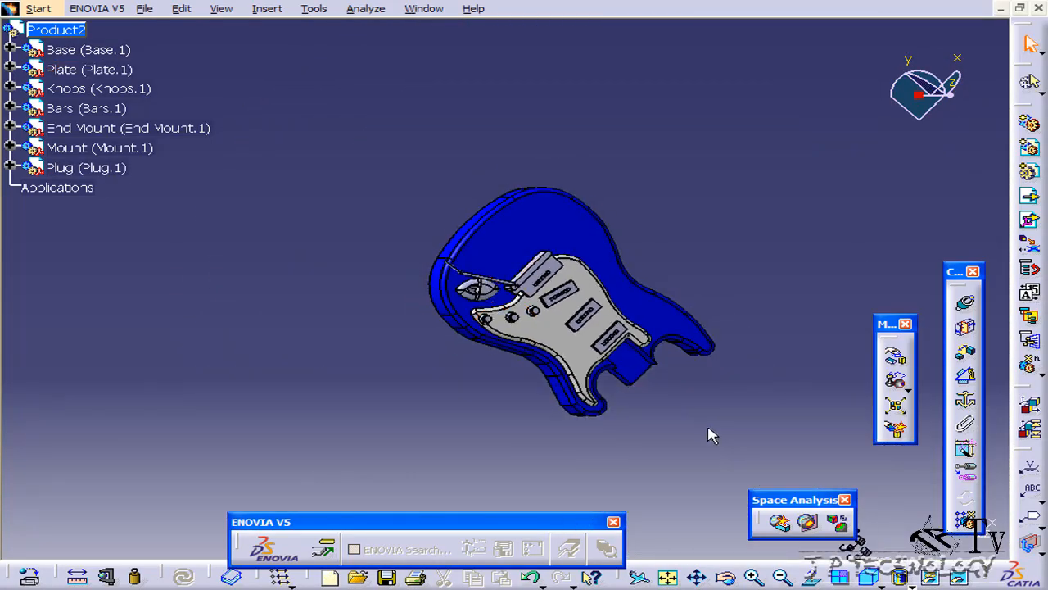
# - Insert neck.CATPart into Product2 as an existing component with positioning, moving the neck clear of the body in Smart Move
pyautogui.moveTo(462, 230); pyautogui.dragTo(644, 166, button='middle')
pyautogui.moveTo(418, 198); pyautogui.dragTo(369, 283, button='middle')
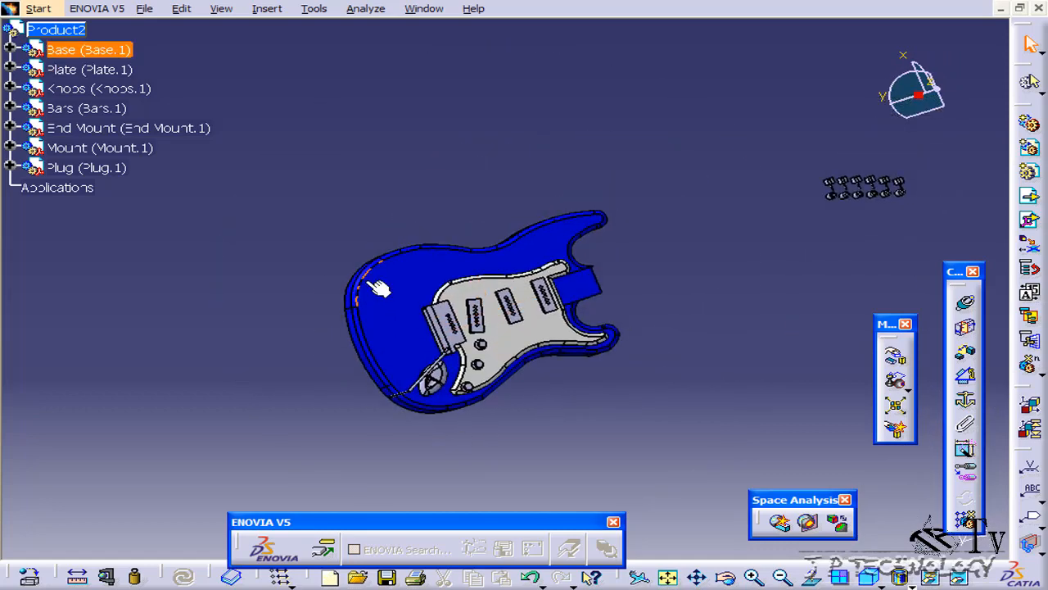
pyautogui.click(265, 12)
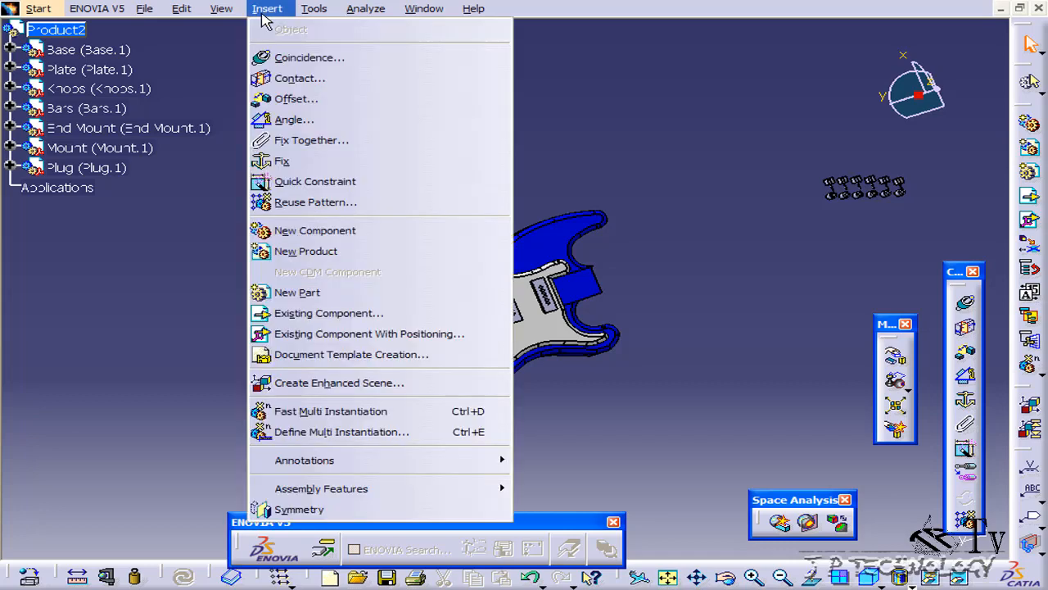
pyautogui.click(366, 334)
pyautogui.click(80, 33)
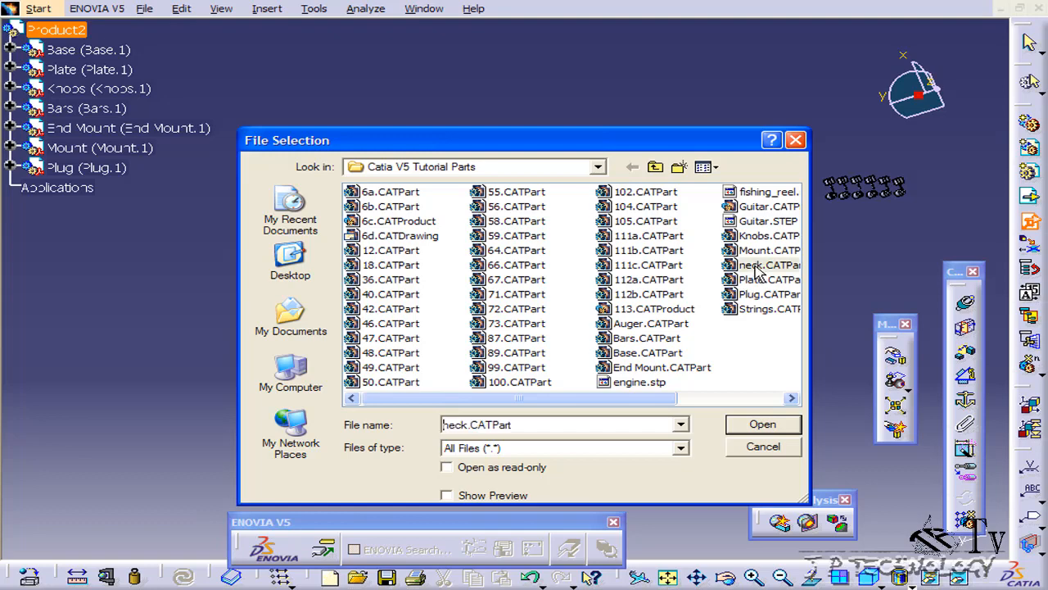
pyautogui.click(763, 425)
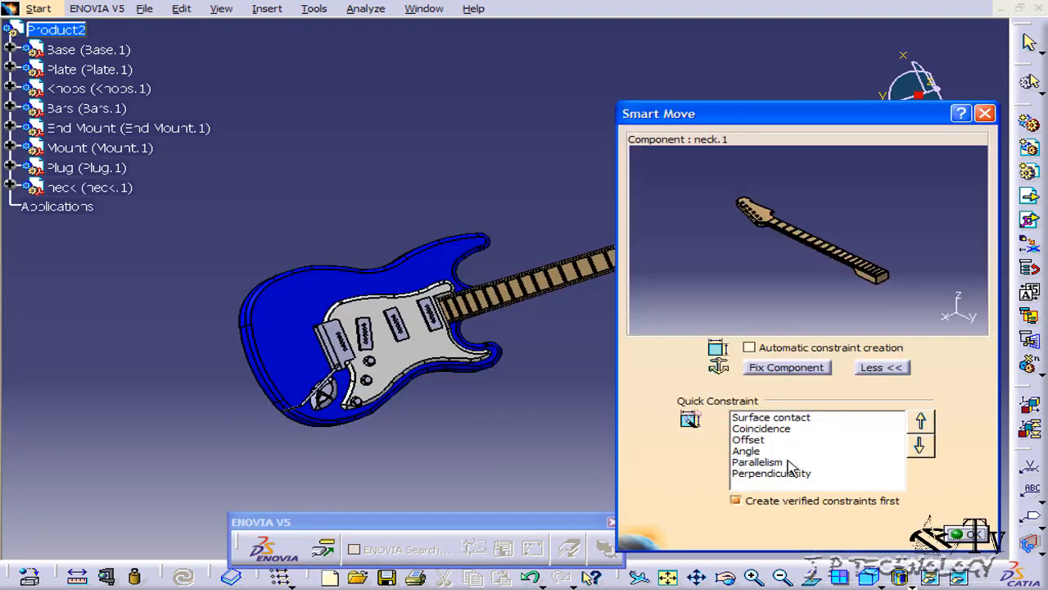
pyautogui.moveTo(856, 266); pyautogui.dragTo(780, 249)
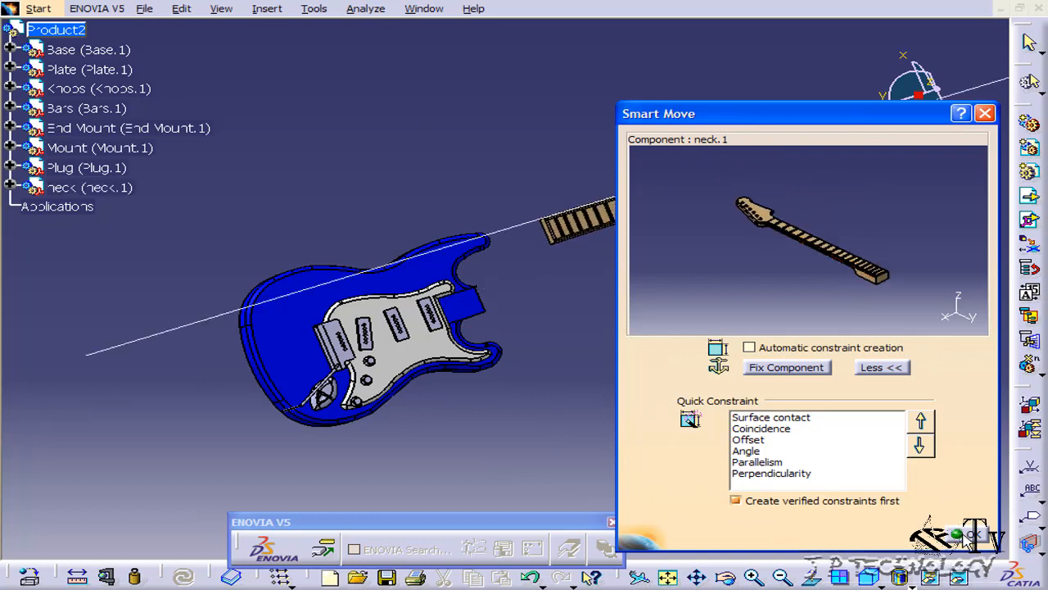
pyautogui.click(965, 536)
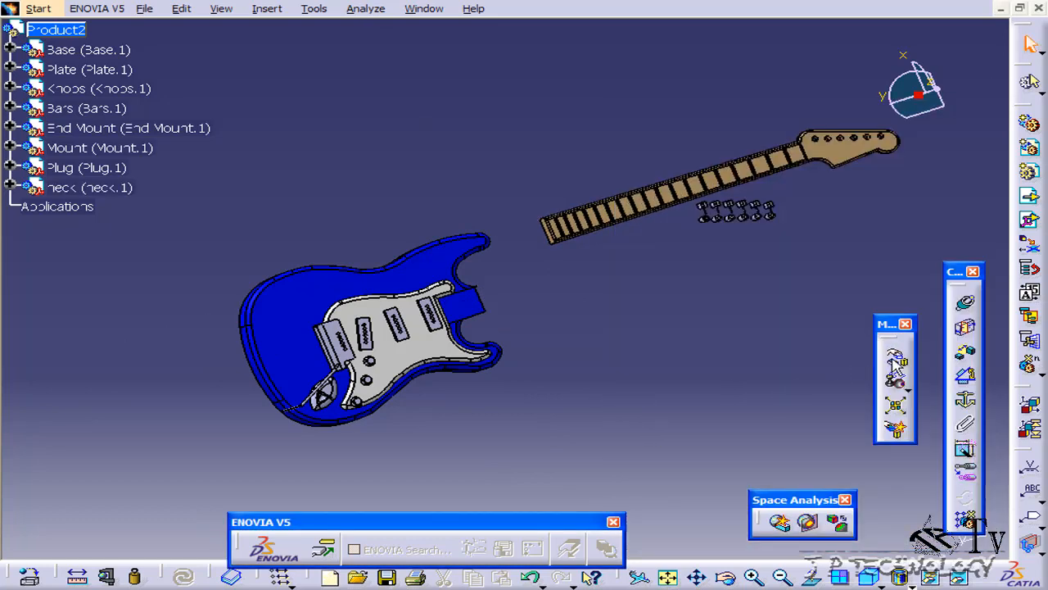
# - Snap the neck heel's side face and end face onto the matching side and end walls of the body's neck pocket
pyautogui.click(900, 387)
pyautogui.moveTo(550, 286); pyautogui.dragTo(660, 445, button='middle')
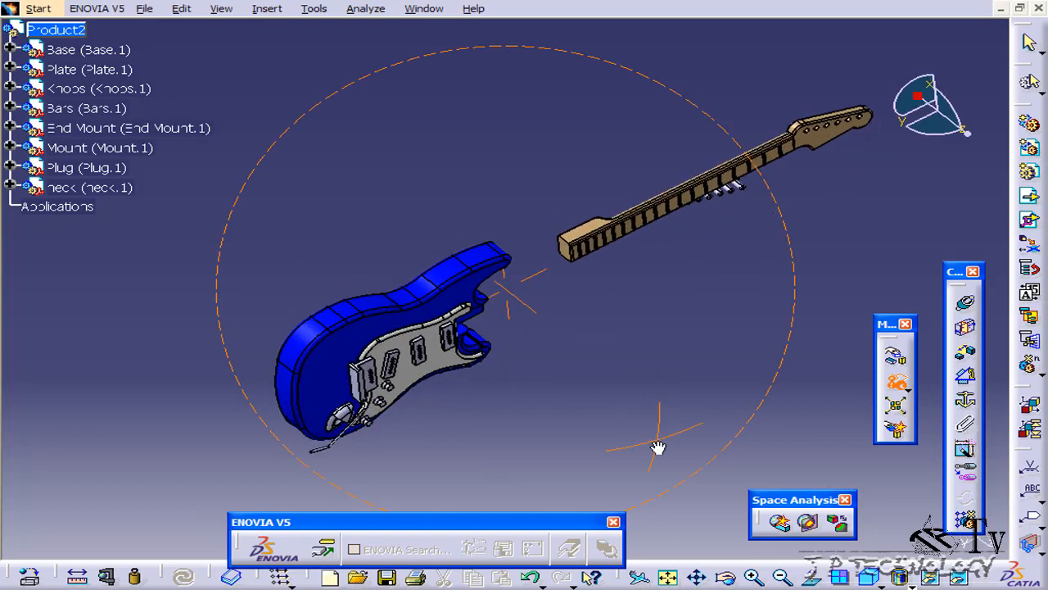
pyautogui.click(587, 235)
pyautogui.moveTo(515, 362); pyautogui.dragTo(357, 230, button='middle')
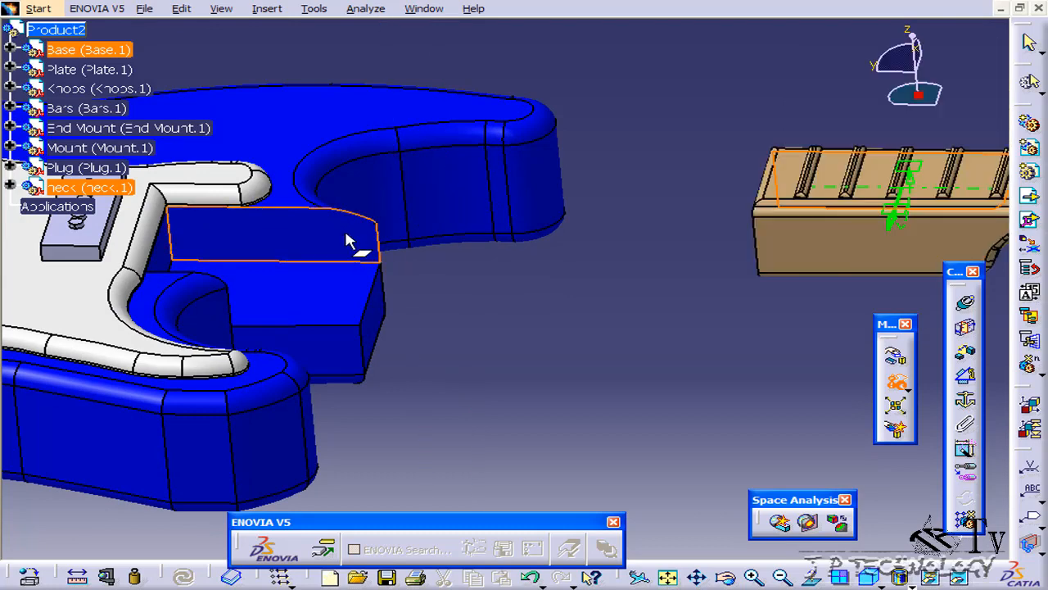
pyautogui.click(348, 240)
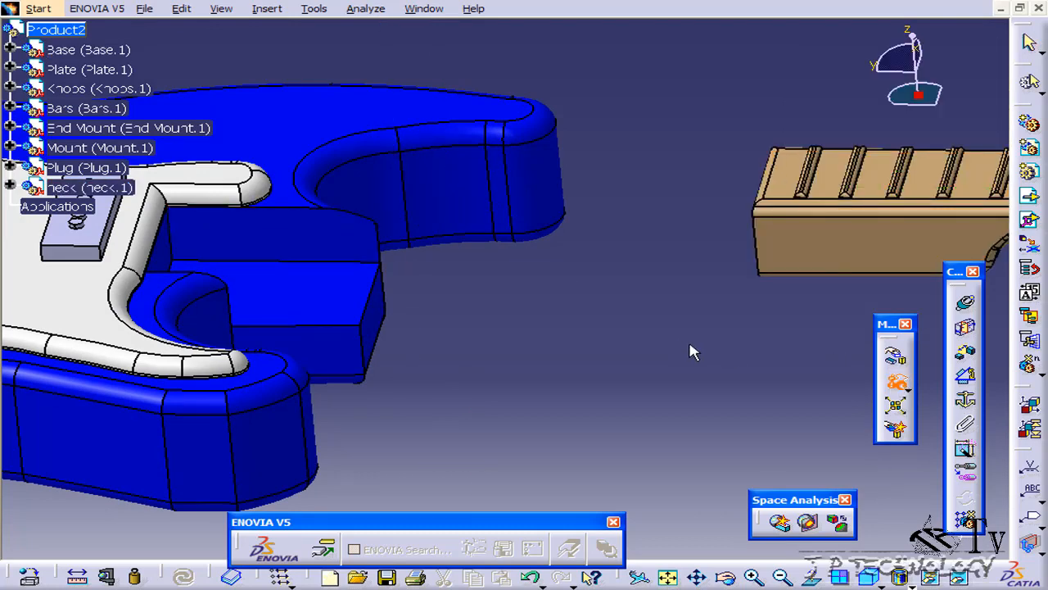
pyautogui.moveTo(691, 352); pyautogui.dragTo(391, 352, button='middle')
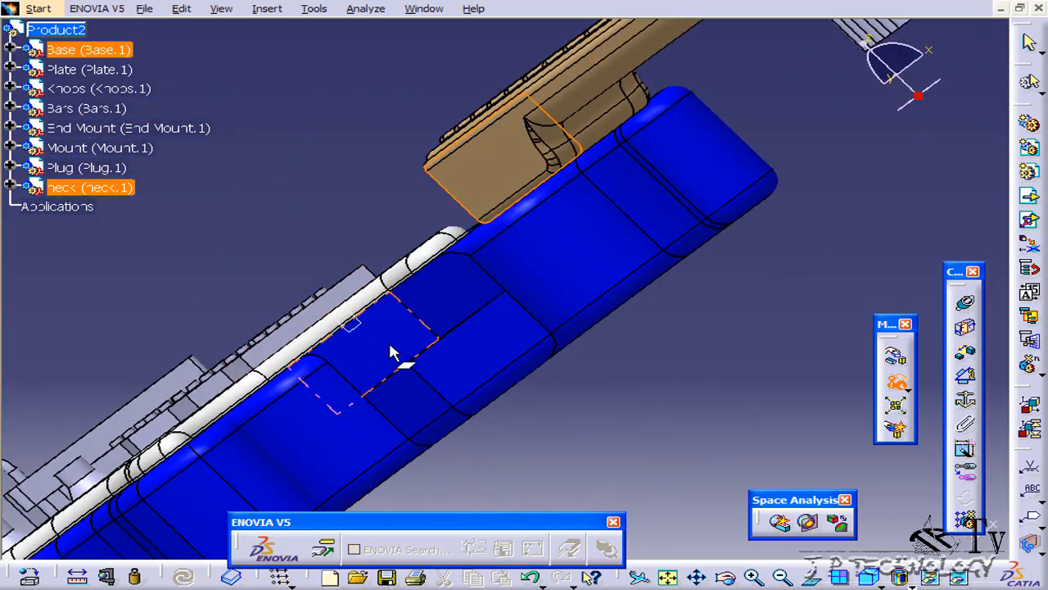
pyautogui.click(391, 352)
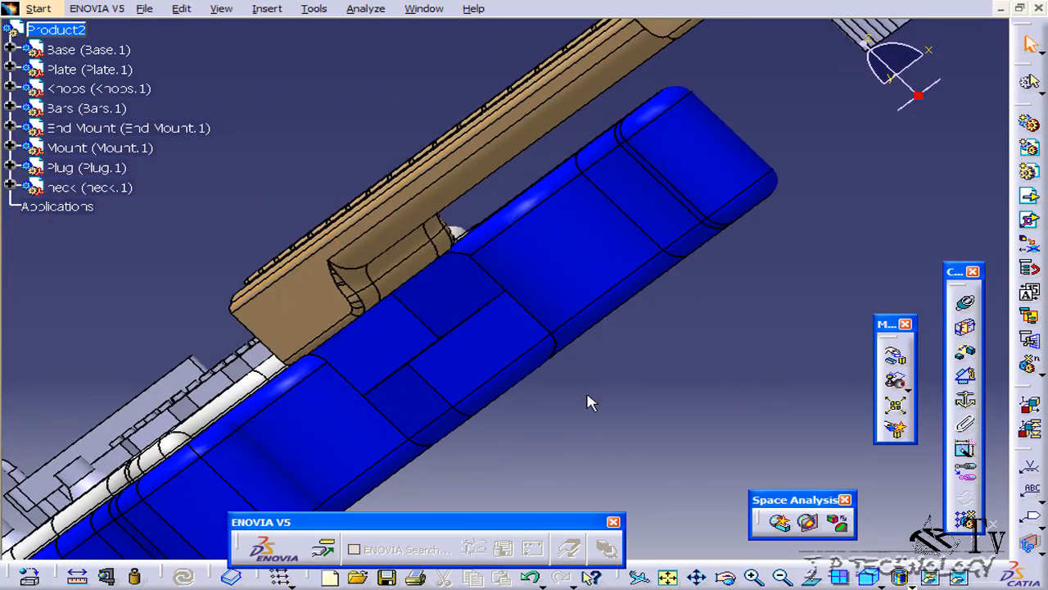
# - Snap the underside face of the neck heel onto the floor face of the body's neck pocket
pyautogui.moveTo(587, 398); pyautogui.dragTo(870, 351, button='middle')
pyautogui.click(898, 385)
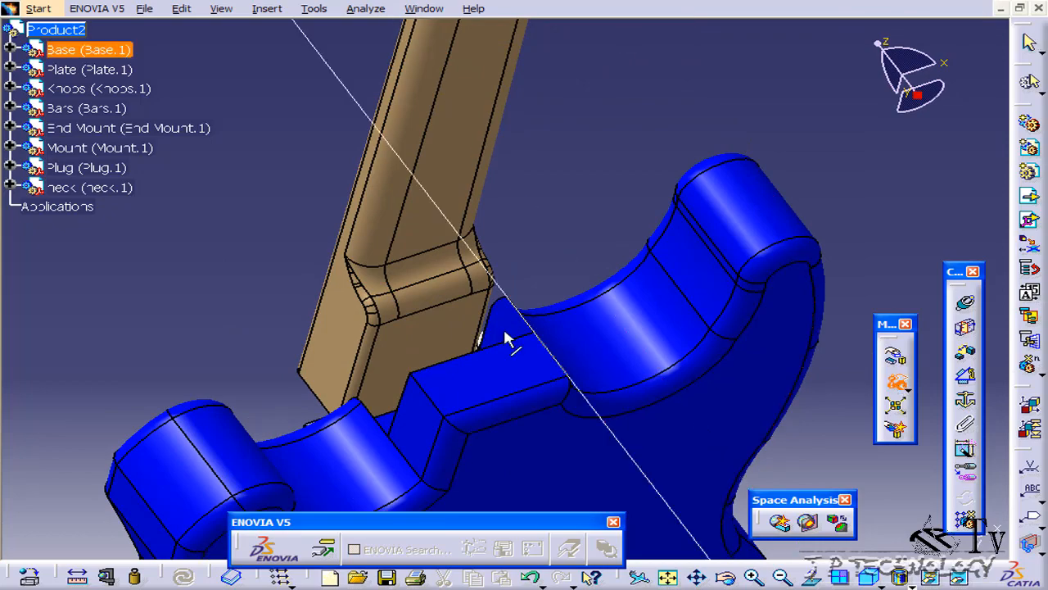
pyautogui.click(432, 334)
pyautogui.moveTo(433, 335); pyautogui.dragTo(608, 464, button='middle')
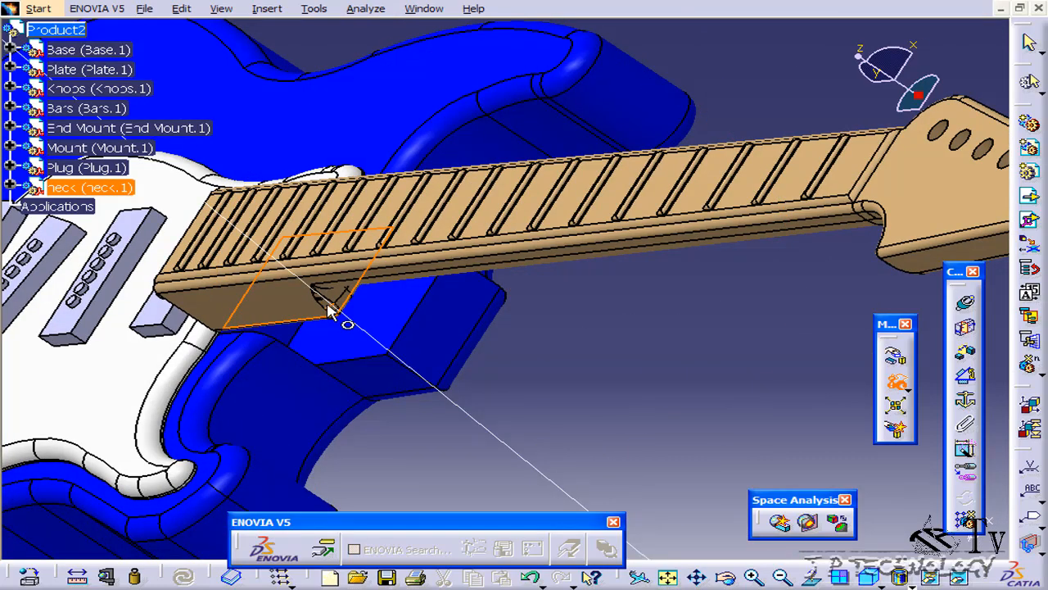
pyautogui.click(566, 381)
pyautogui.moveTo(562, 380); pyautogui.dragTo(695, 400, button='middle')
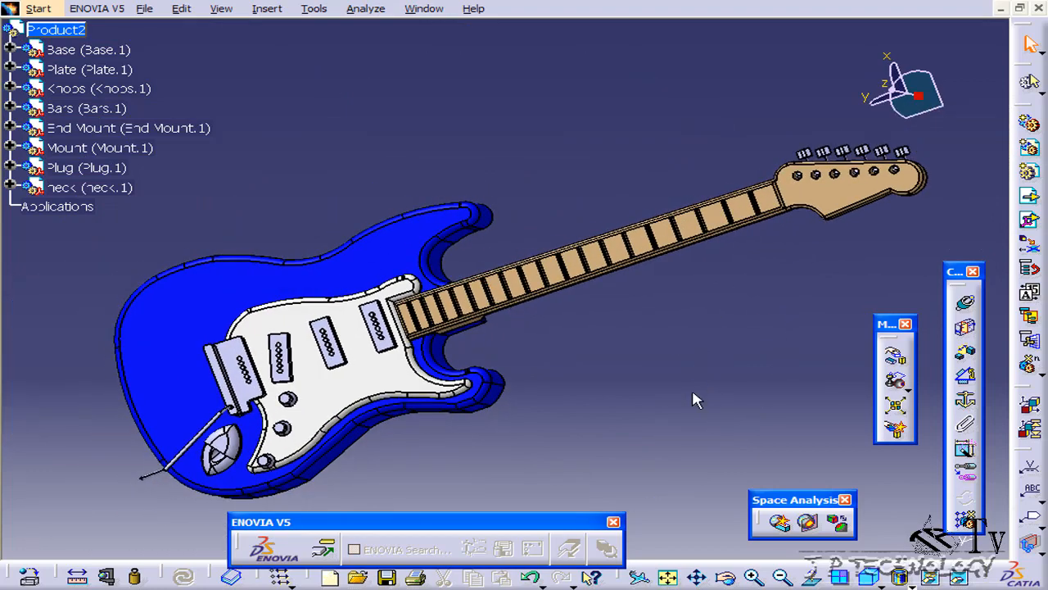
# - Insert Strings.CATPart into Product2 as an existing component with positioning, accepting the Smart Move defaults
pyautogui.moveTo(509, 207); pyautogui.dragTo(578, 299, button='middle')
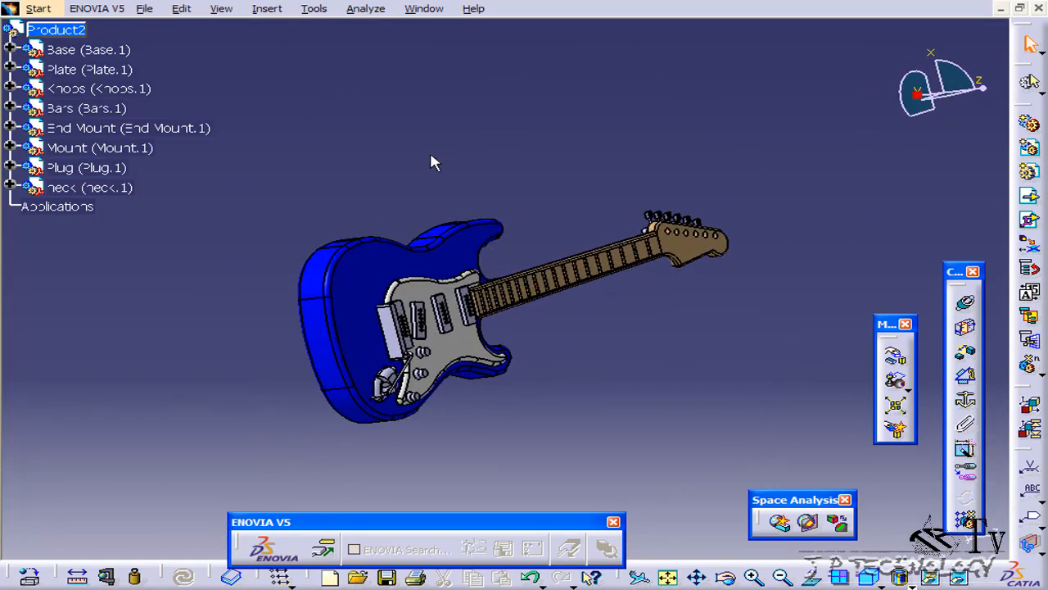
pyautogui.click(272, 14)
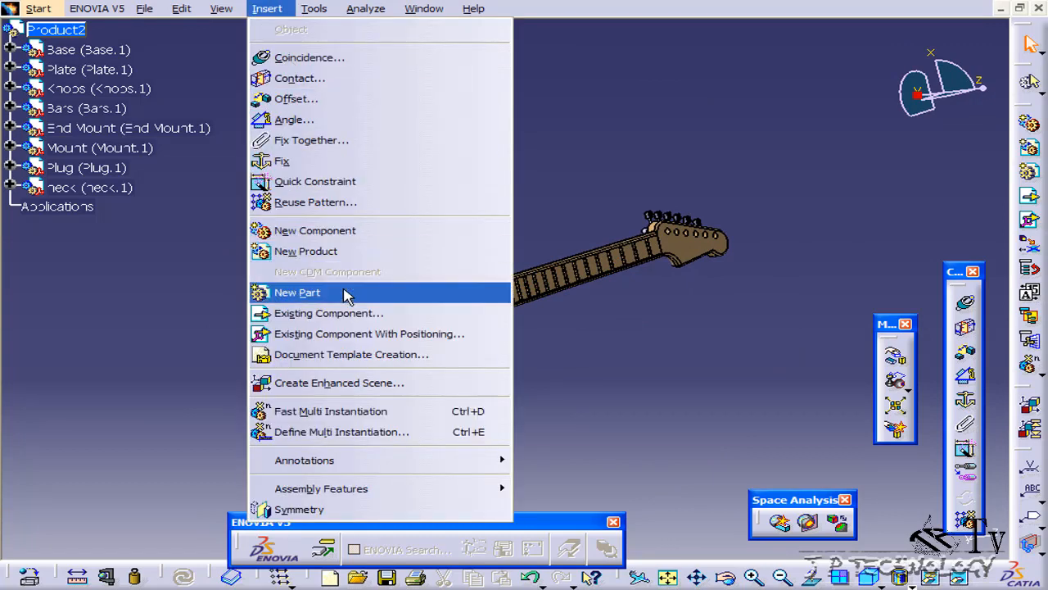
pyautogui.click(350, 332)
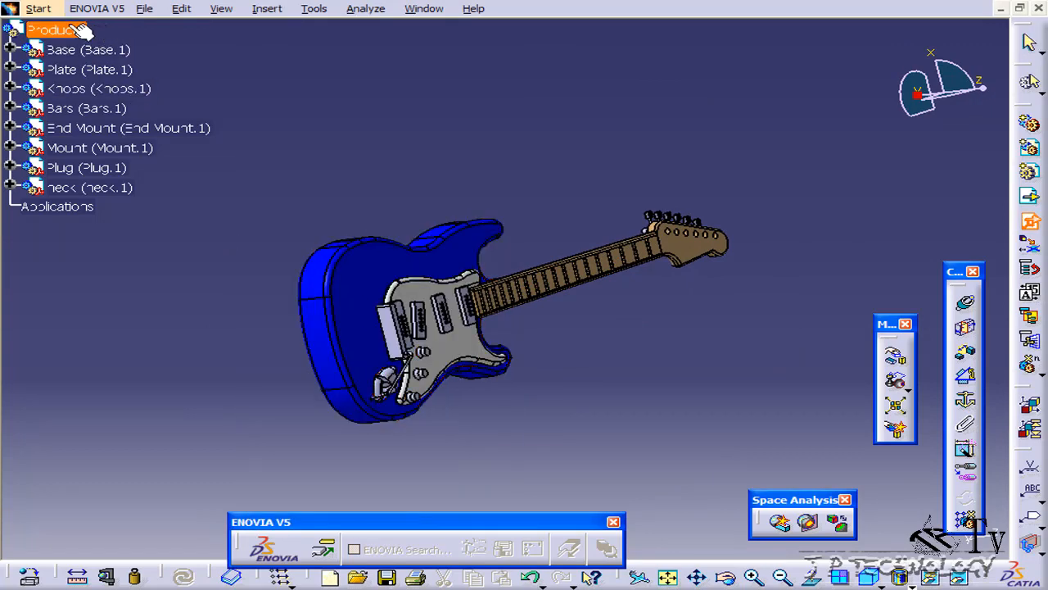
pyautogui.click(70, 30)
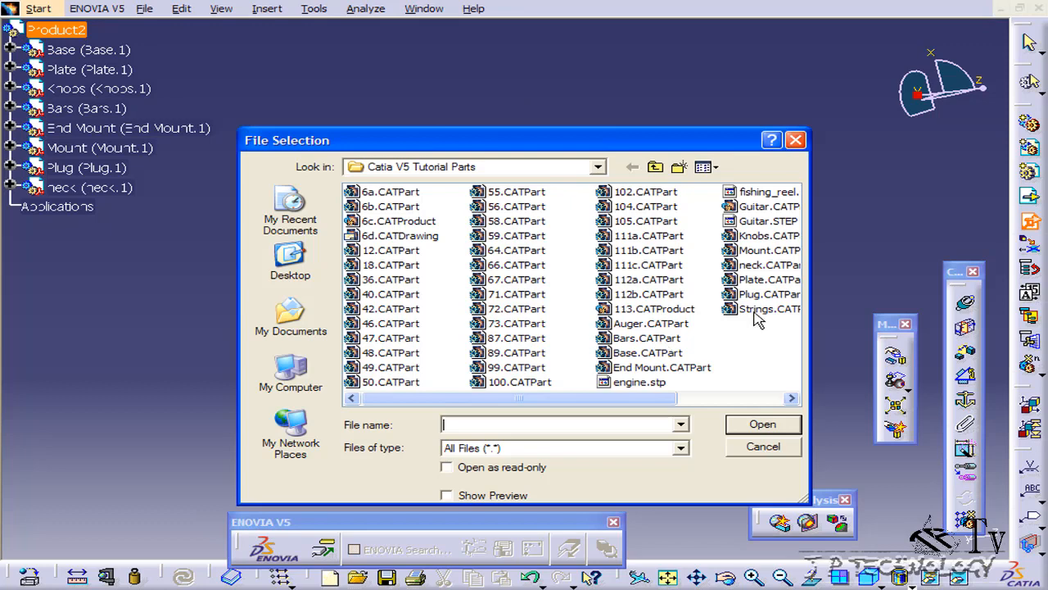
pyautogui.click(762, 425)
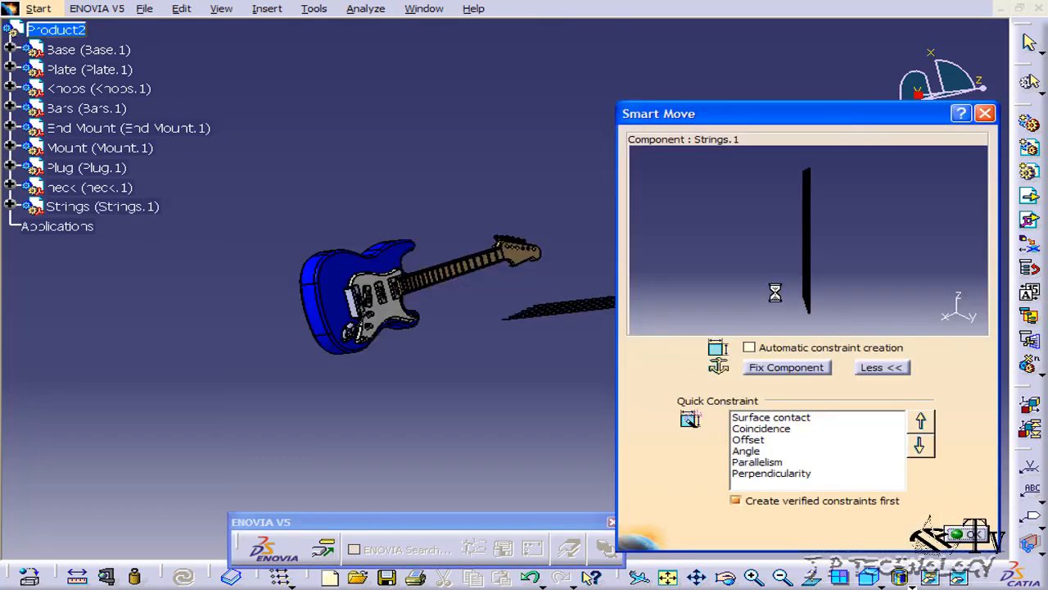
pyautogui.click(966, 534)
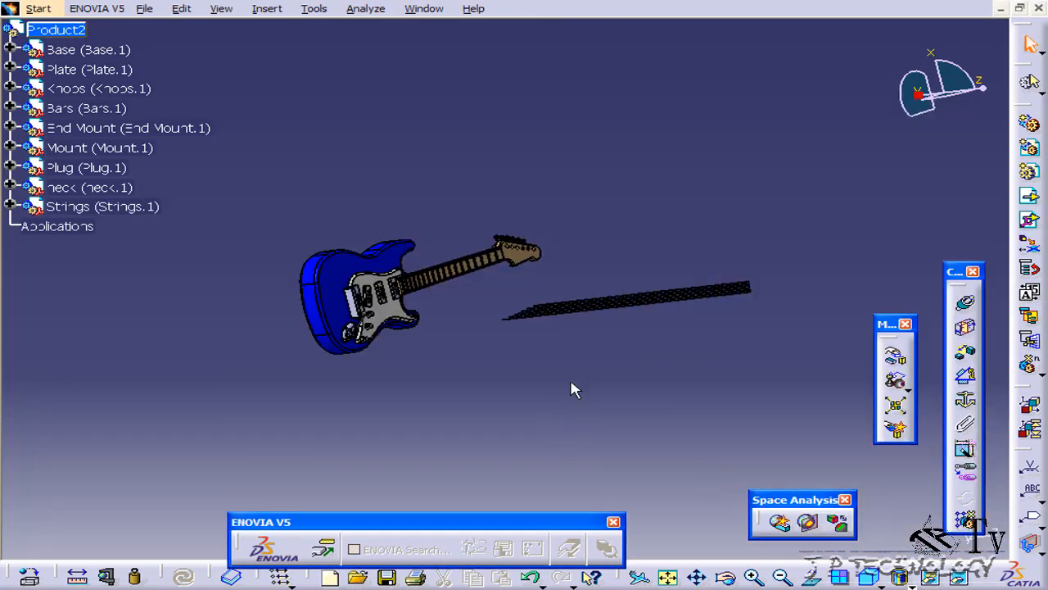
# - Snap the circular end face of the first string onto the narrow step face running along the mount
pyautogui.moveTo(573, 390); pyautogui.dragTo(565, 291, button='middle')
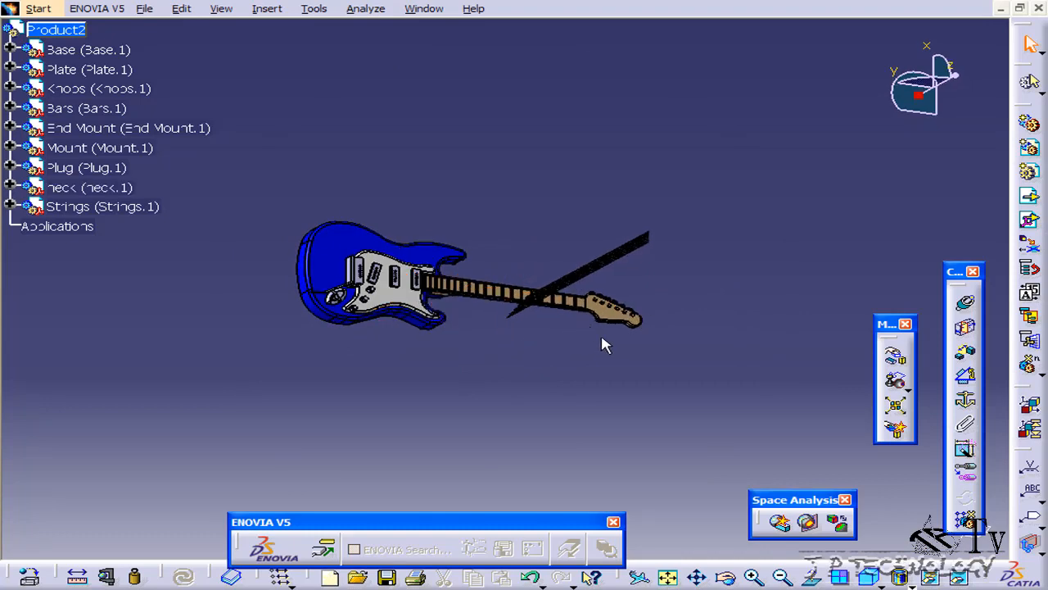
pyautogui.moveTo(603, 345); pyautogui.dragTo(528, 390, button='middle')
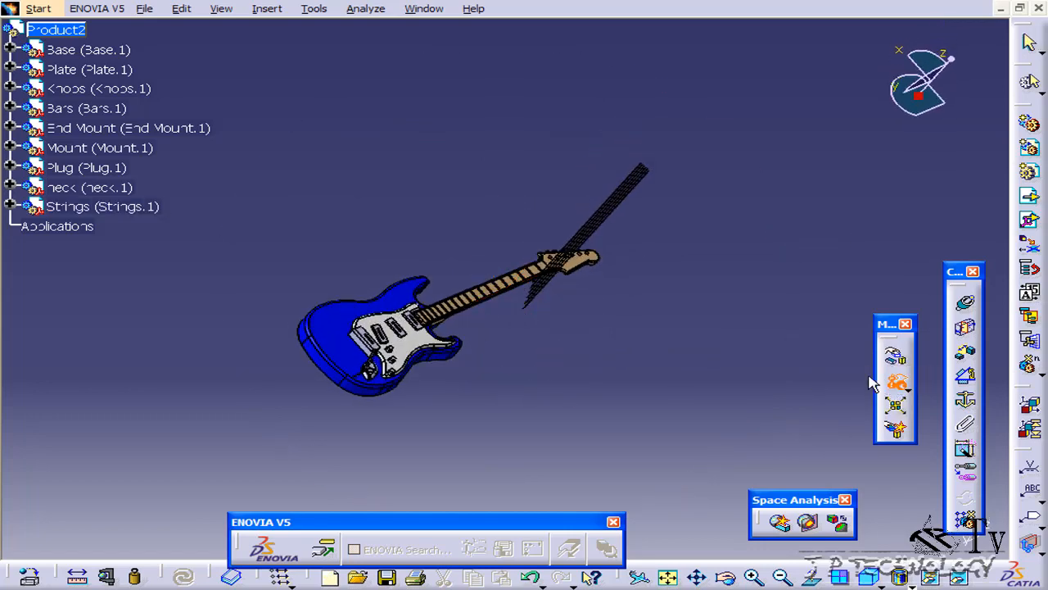
pyautogui.moveTo(872, 383); pyautogui.dragTo(353, 271, button='middle')
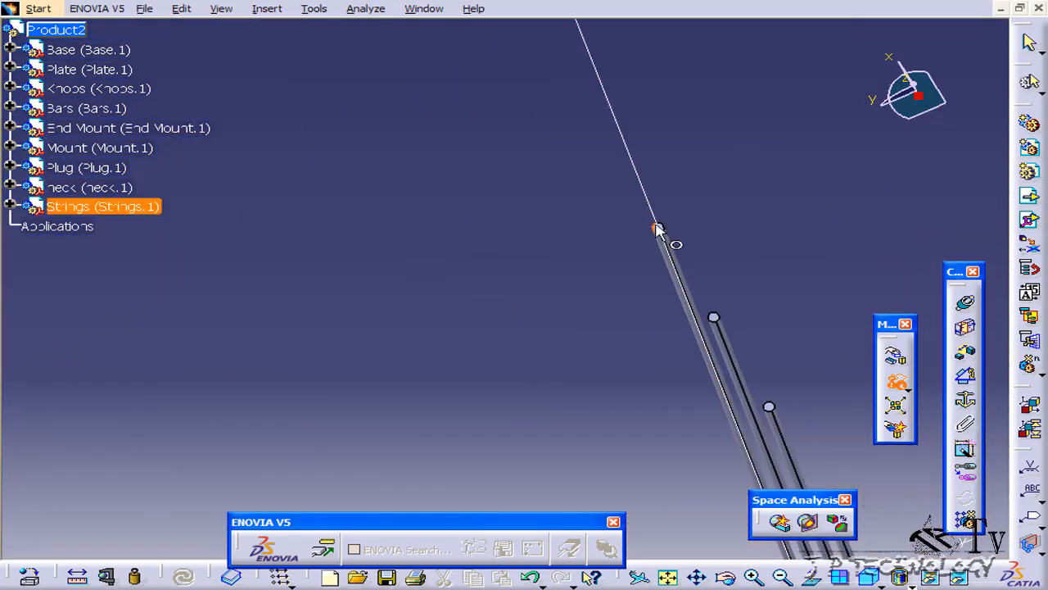
pyautogui.moveTo(659, 233); pyautogui.dragTo(407, 296, button='middle')
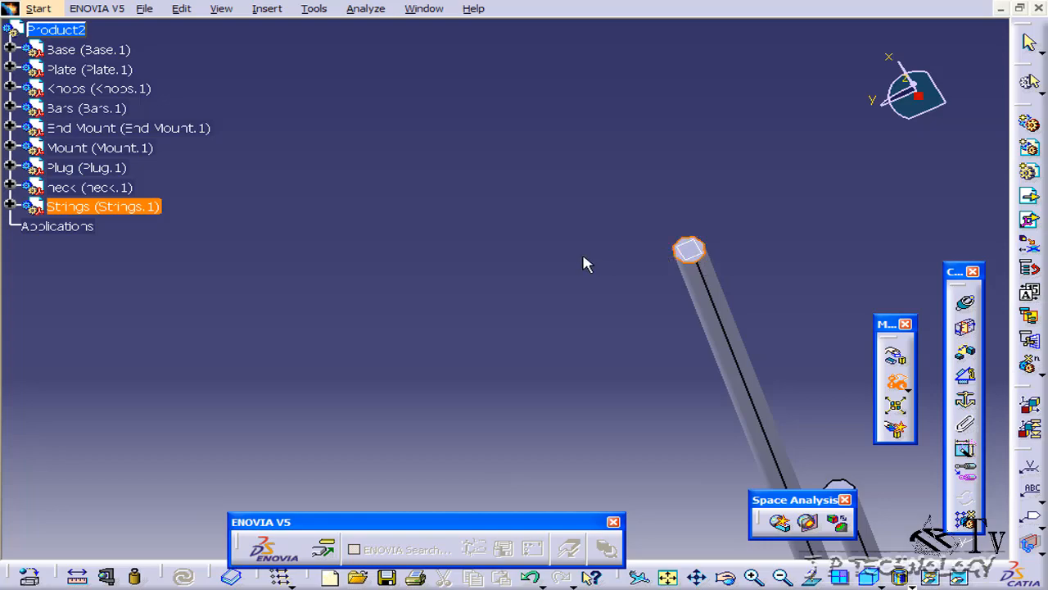
pyautogui.moveTo(584, 260); pyautogui.dragTo(686, 218, button='middle')
pyautogui.moveTo(336, 156); pyautogui.dragTo(716, 275, button='middle')
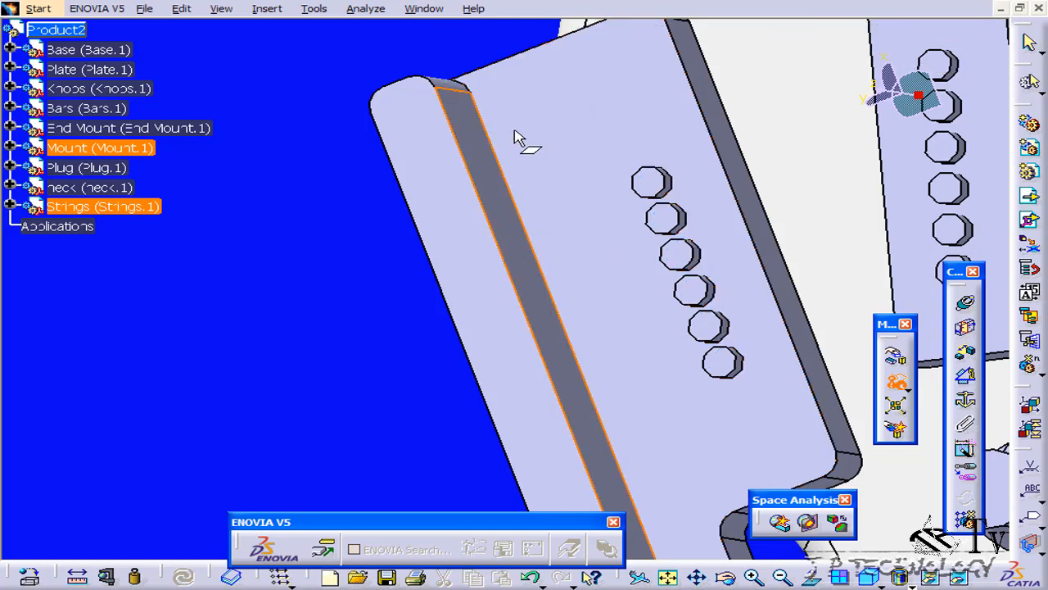
pyautogui.moveTo(515, 132); pyautogui.dragTo(661, 512, button='middle')
pyautogui.moveTo(609, 362); pyautogui.dragTo(614, 284, button='middle')
pyautogui.moveTo(587, 254); pyautogui.dragTo(582, 253)
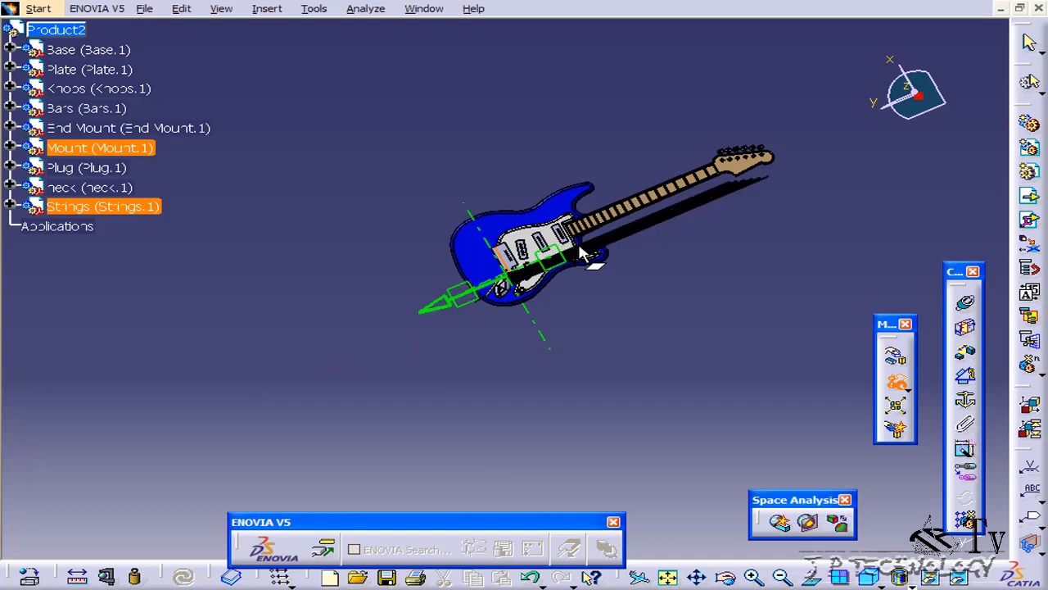
pyautogui.click(619, 328)
pyautogui.moveTo(620, 334); pyautogui.dragTo(639, 167, button='middle')
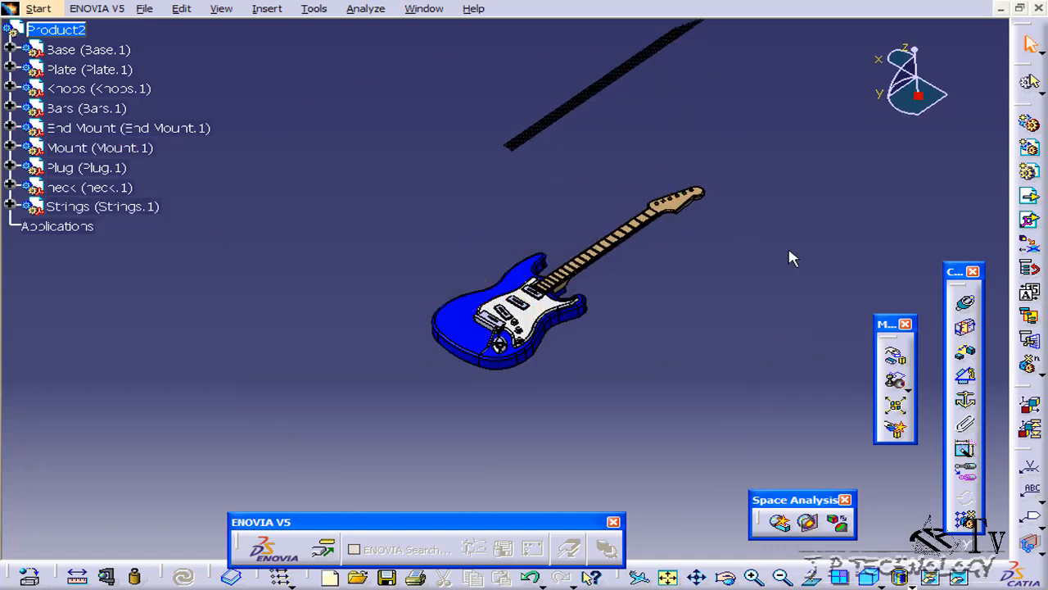
pyautogui.click(898, 363)
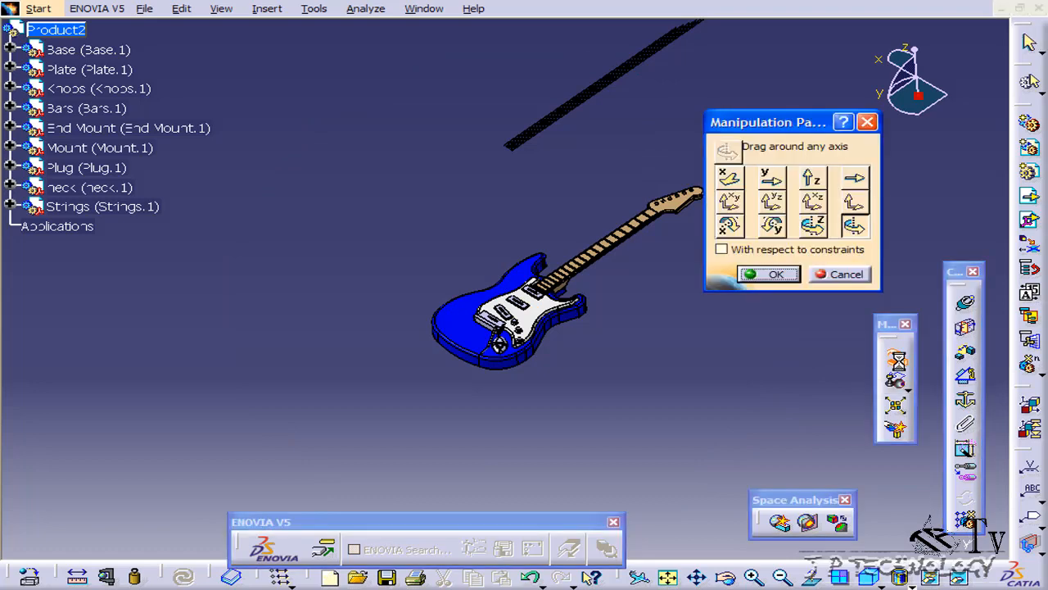
pyautogui.click(867, 123)
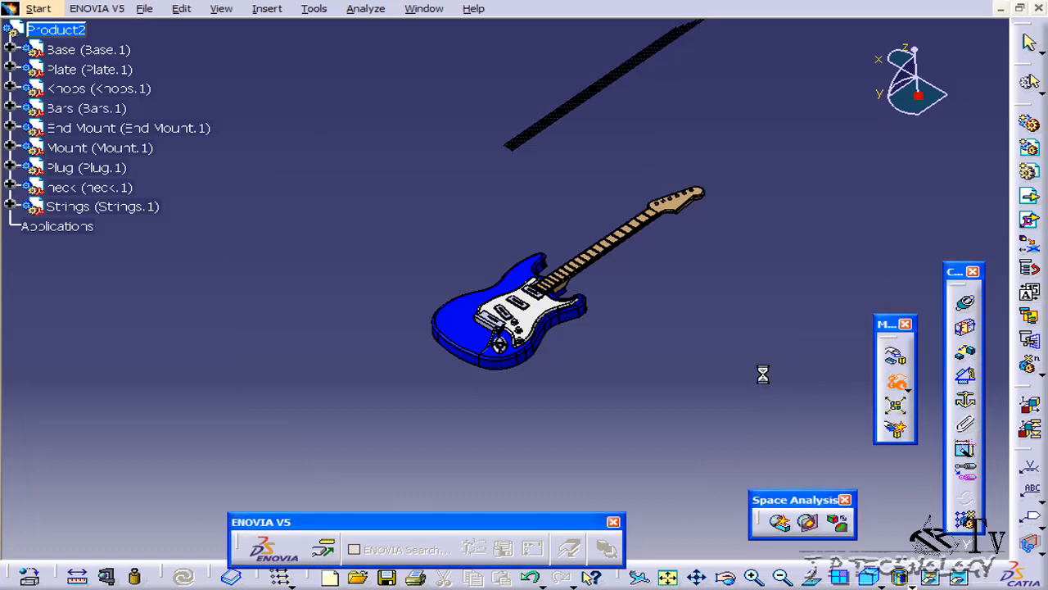
# - Snap the edge of the outermost string onto the circular top face of the mount's first pole piece
pyautogui.moveTo(761, 374); pyautogui.dragTo(468, 107, button='middle')
pyautogui.moveTo(489, 257); pyautogui.dragTo(590, 315, button='middle')
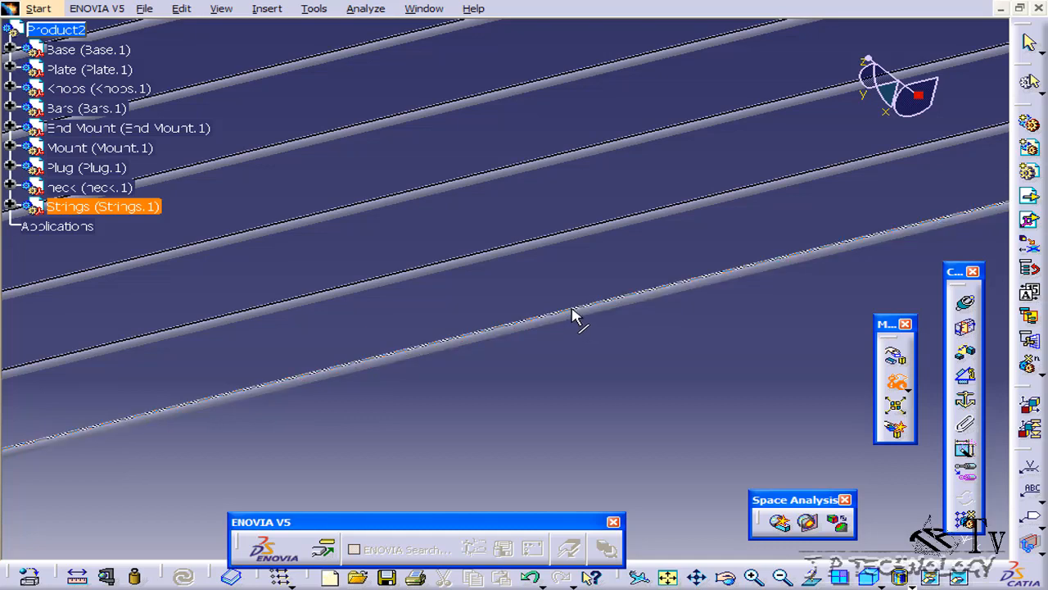
pyautogui.click(575, 318)
pyautogui.moveTo(606, 334); pyautogui.dragTo(578, 191, button='middle')
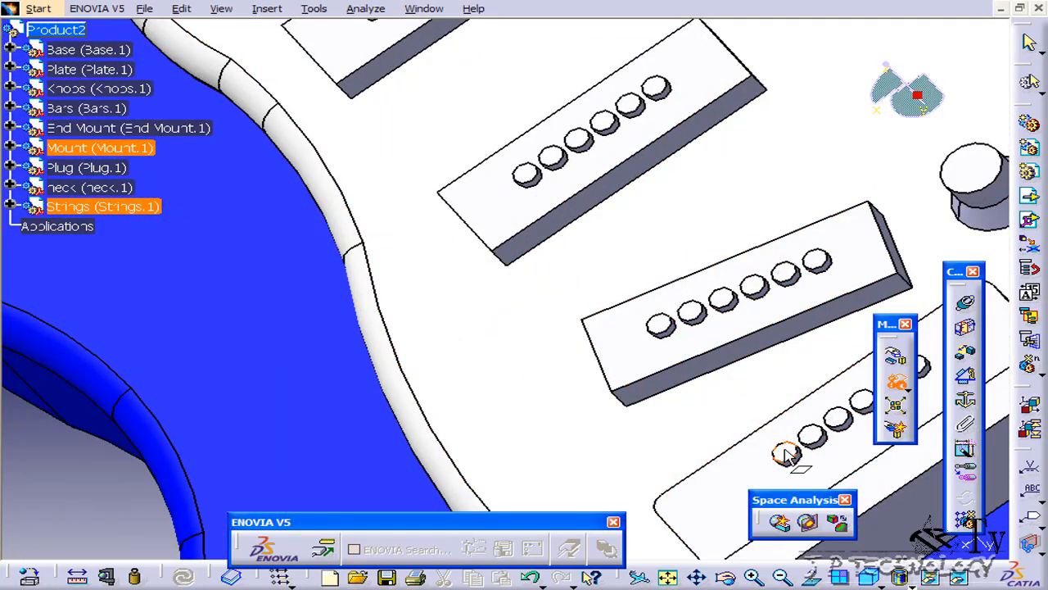
pyautogui.keyDown('ctrl'); pyautogui.moveTo(658, 213); pyautogui.dragTo(639, 260, button='middle'); pyautogui.keyUp('ctrl')
pyautogui.moveTo(538, 362); pyautogui.dragTo(702, 295, button='middle')
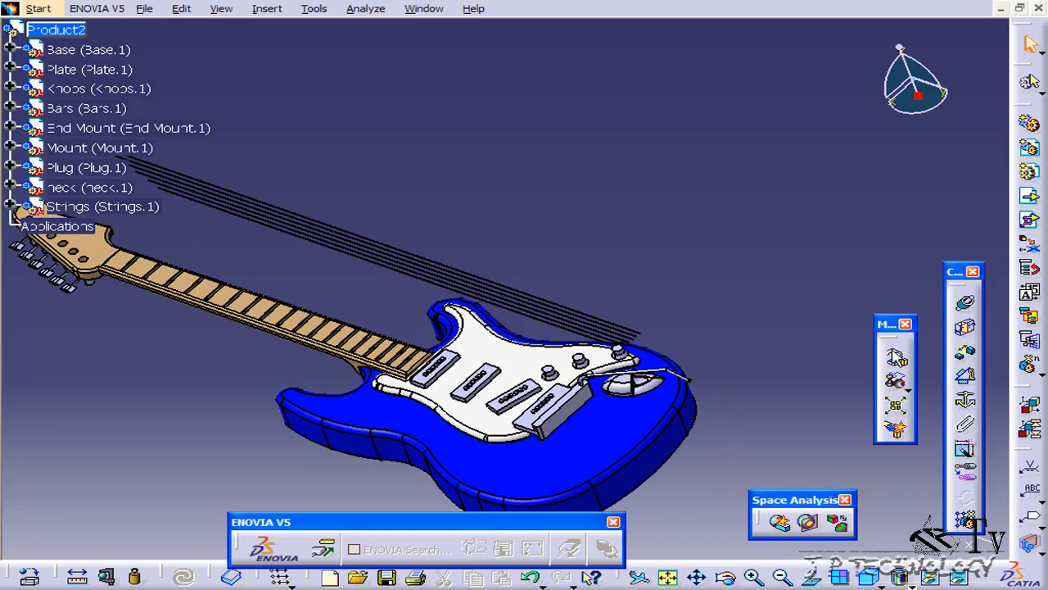
# - Manipulate the strings along the long edge of the mount until they lie over the pickups and the neck
pyautogui.click(895, 359)
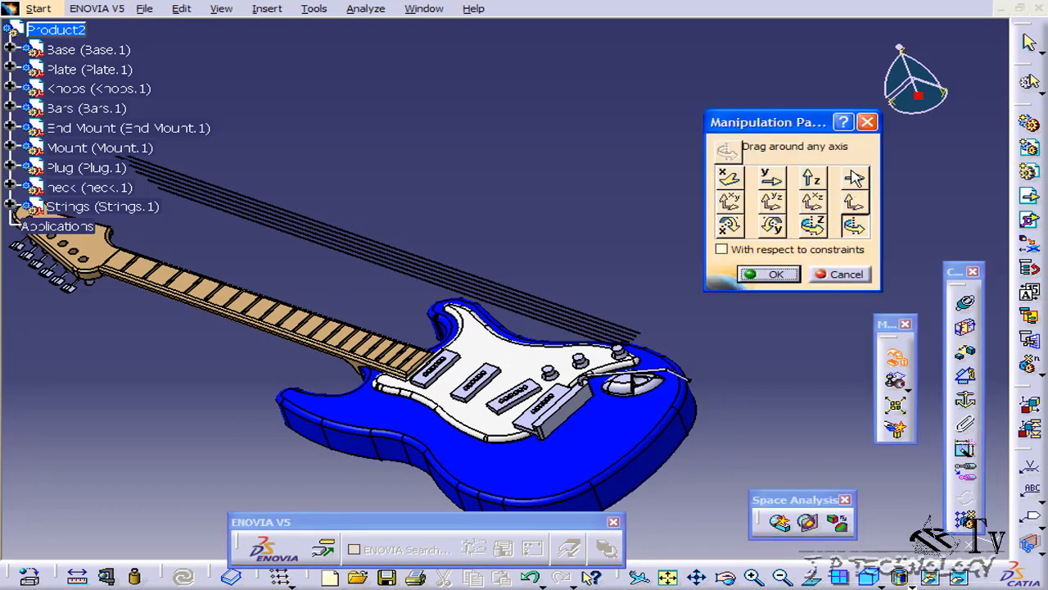
pyautogui.click(854, 180)
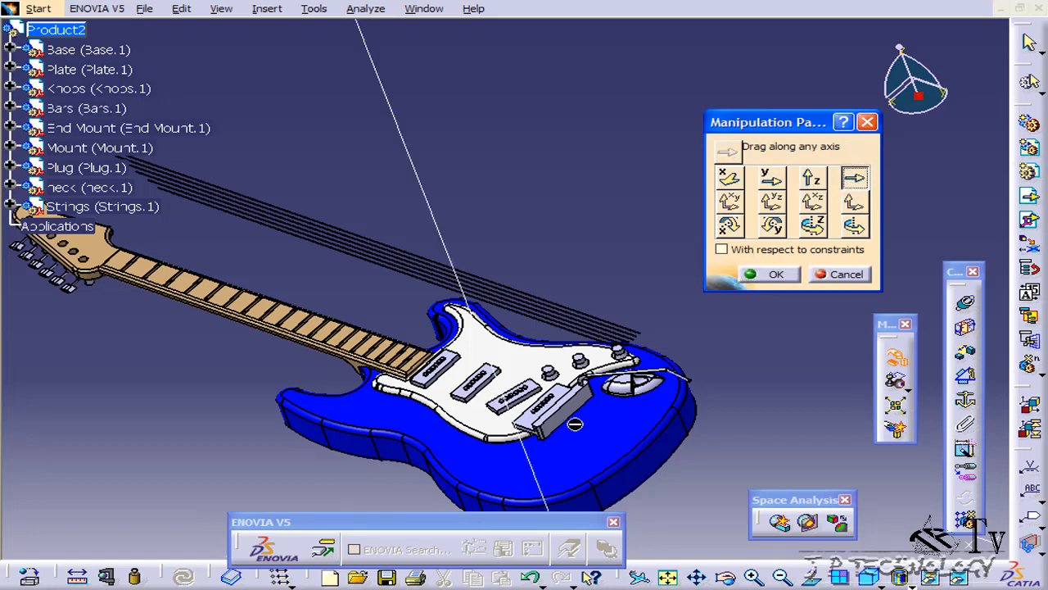
pyautogui.click(553, 401)
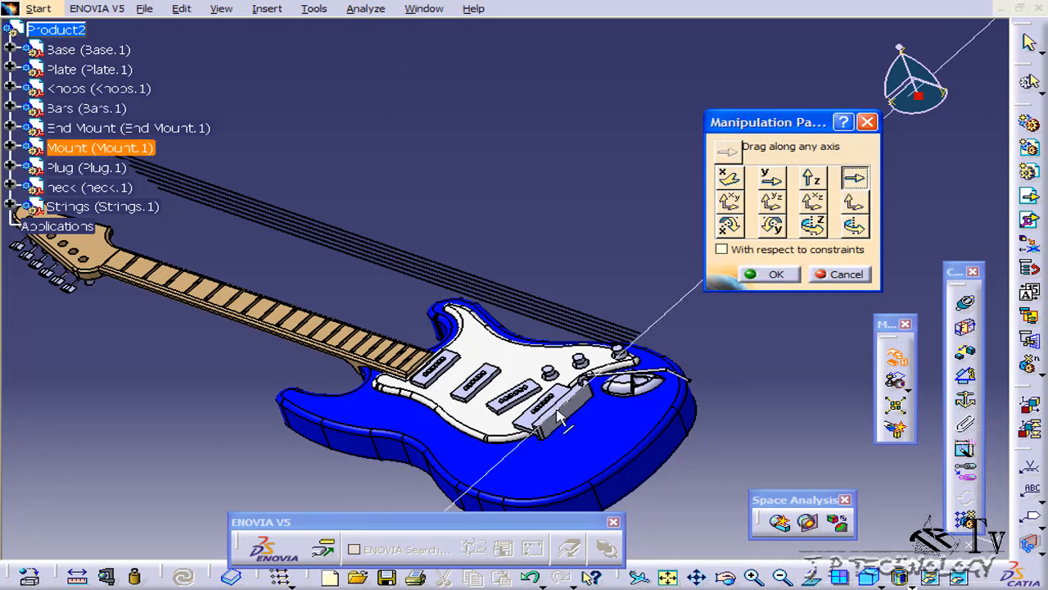
pyautogui.moveTo(611, 318); pyautogui.dragTo(508, 395)
pyautogui.moveTo(377, 251); pyautogui.dragTo(561, 267, button='middle')
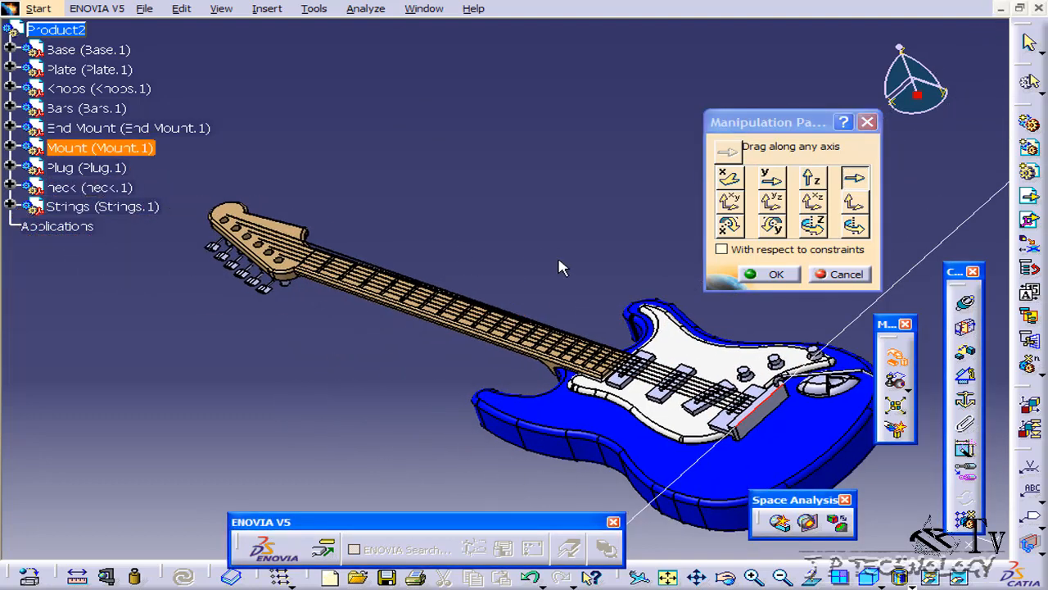
pyautogui.moveTo(488, 312); pyautogui.dragTo(479, 325)
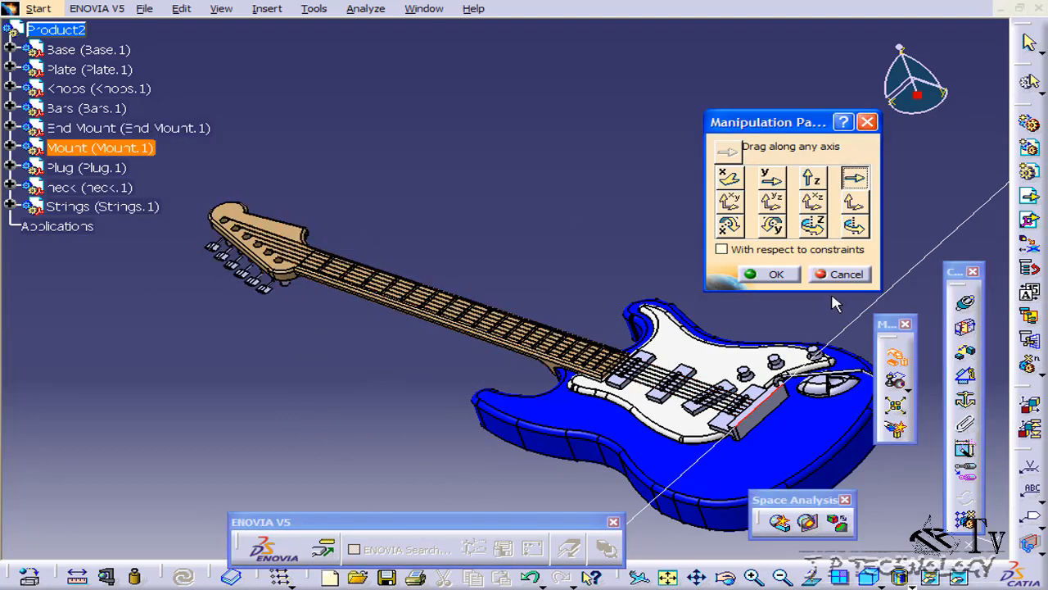
pyautogui.click(779, 279)
pyautogui.moveTo(347, 361); pyautogui.dragTo(342, 235, button='middle')
pyautogui.moveTo(342, 236); pyautogui.dragTo(742, 322, button='middle')
pyautogui.moveTo(484, 431); pyautogui.dragTo(532, 311, button='middle')
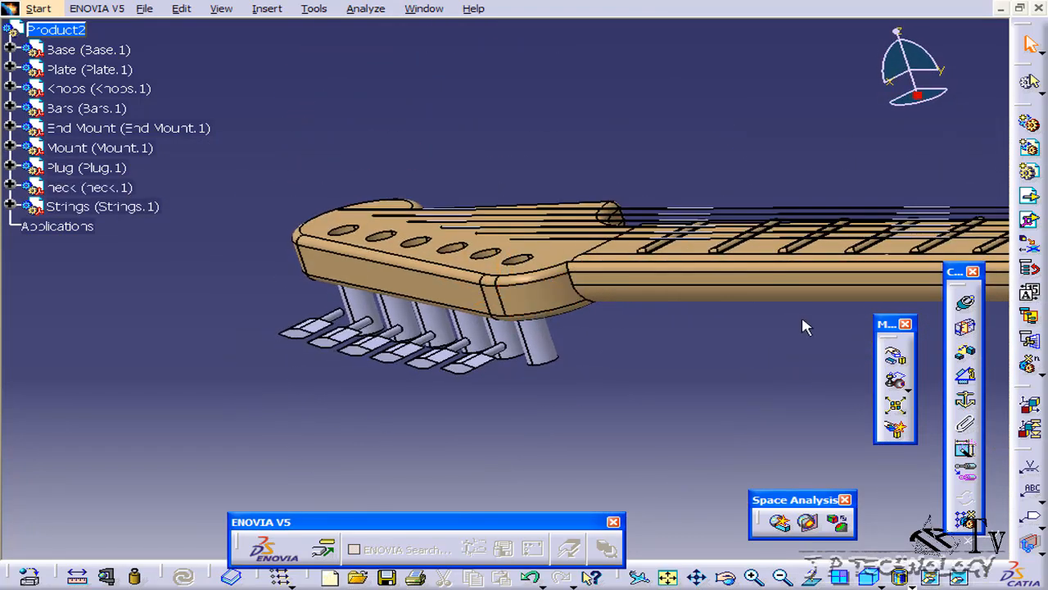
pyautogui.click(895, 355)
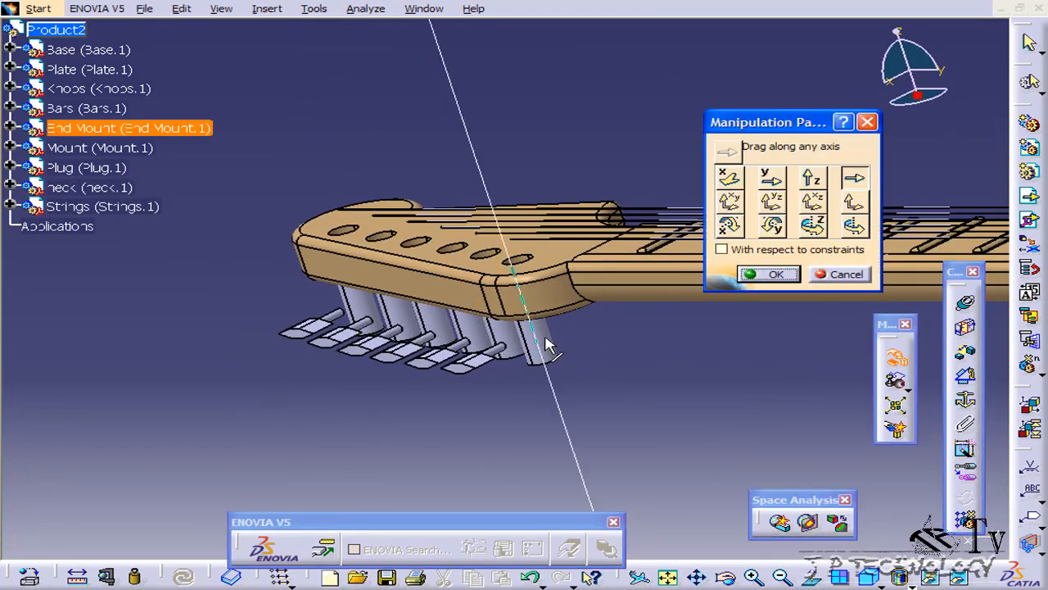
pyautogui.moveTo(480, 339); pyautogui.dragTo(491, 281, button='middle')
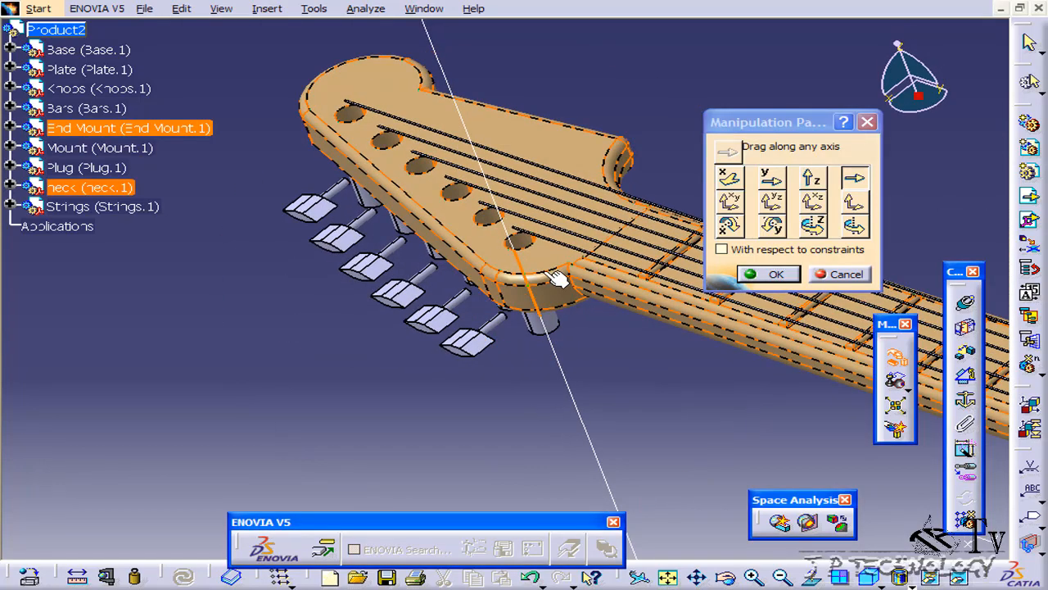
pyautogui.moveTo(526, 234); pyautogui.dragTo(515, 398, button='middle')
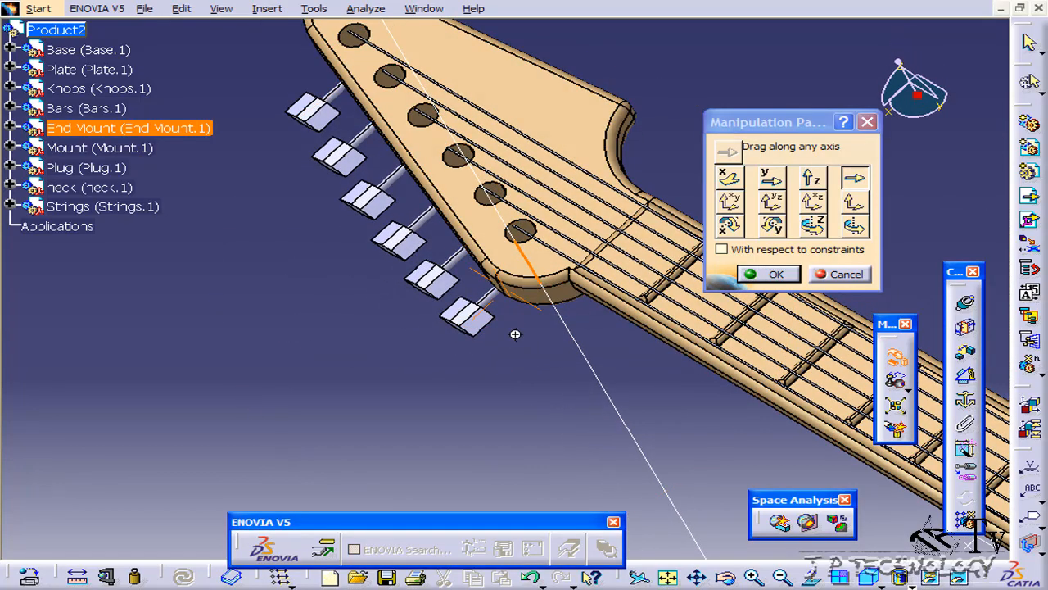
pyautogui.click(829, 274)
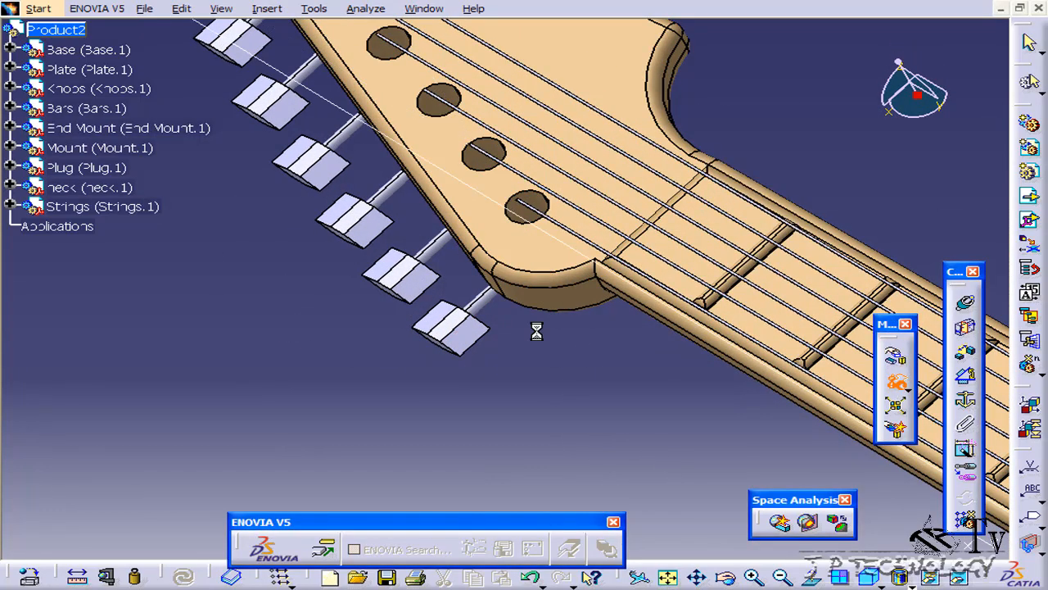
# - Snap the axis of the End Mount's first tuning post onto the axis of the matching headstock hole
pyautogui.moveTo(535, 330); pyautogui.dragTo(526, 243, button='middle')
pyautogui.click(525, 243)
pyautogui.click(518, 229)
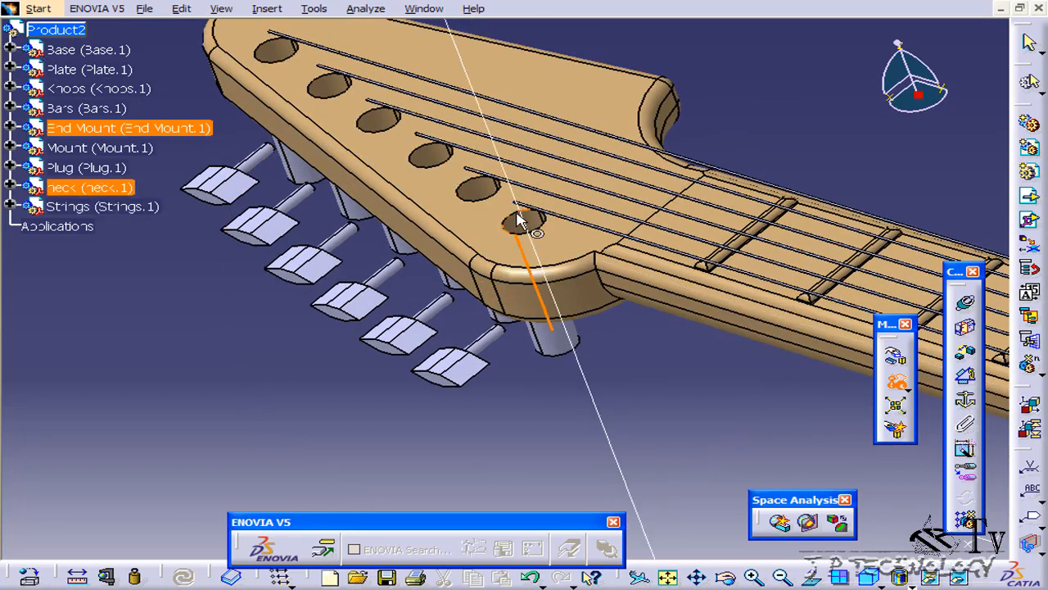
pyautogui.click(531, 231)
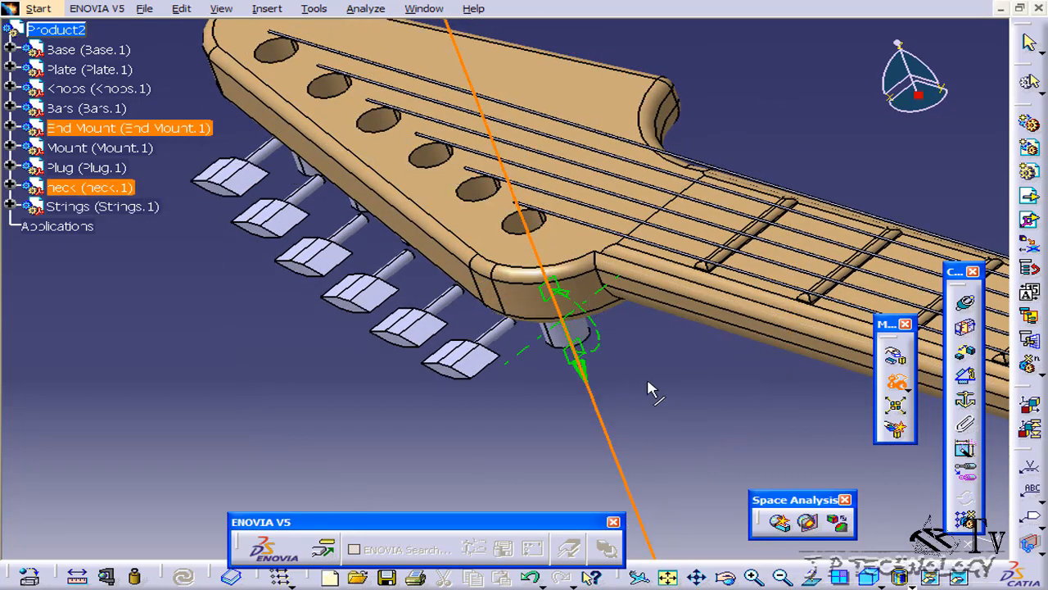
pyautogui.moveTo(569, 397); pyautogui.dragTo(576, 334, button='middle')
pyautogui.click(679, 409)
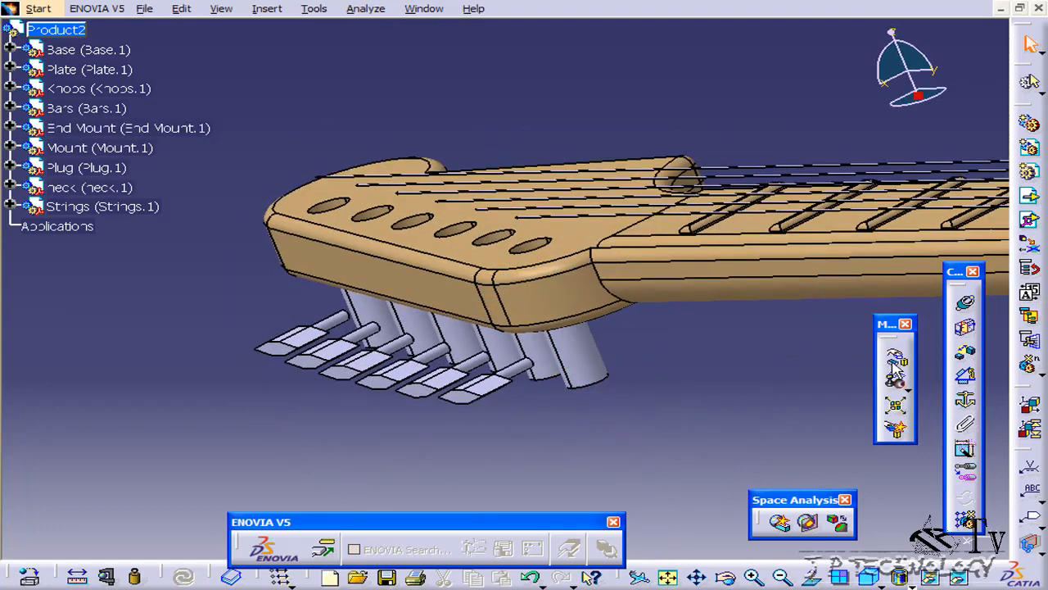
# - Snap the End Mount against the headstock so its tuning posts protrude through the holes on the string side
pyautogui.click(898, 382)
pyautogui.moveTo(578, 434); pyautogui.dragTo(620, 254, button='middle')
pyautogui.click(630, 349)
pyautogui.click(576, 370)
# - Shift the strings slightly along the mount's long edge with Manipulation so they line up with the headstock's tuning posts
pyautogui.click(895, 355)
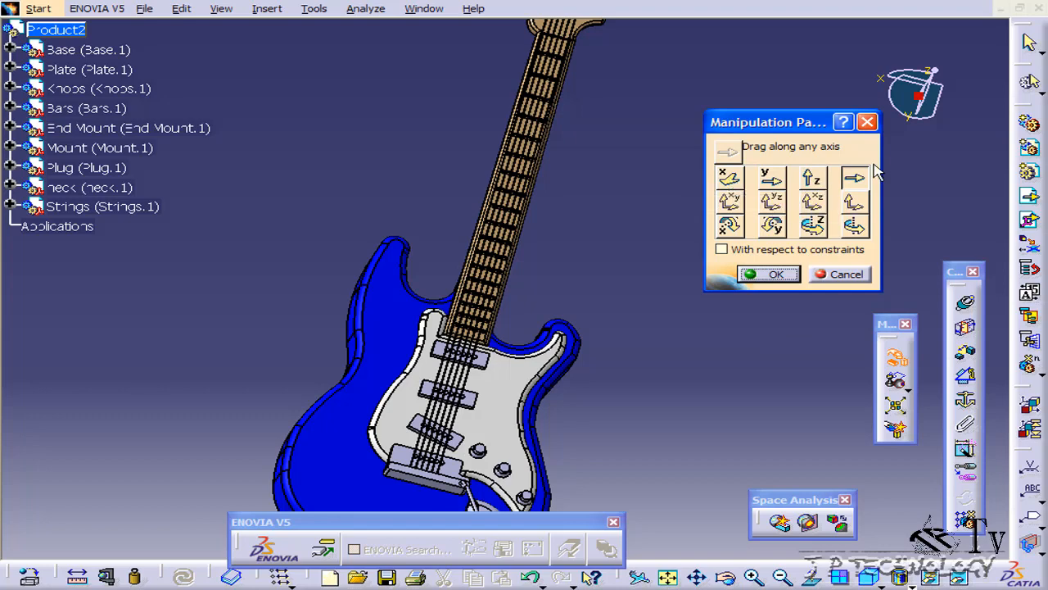
pyautogui.scroll(5, 471, 391)
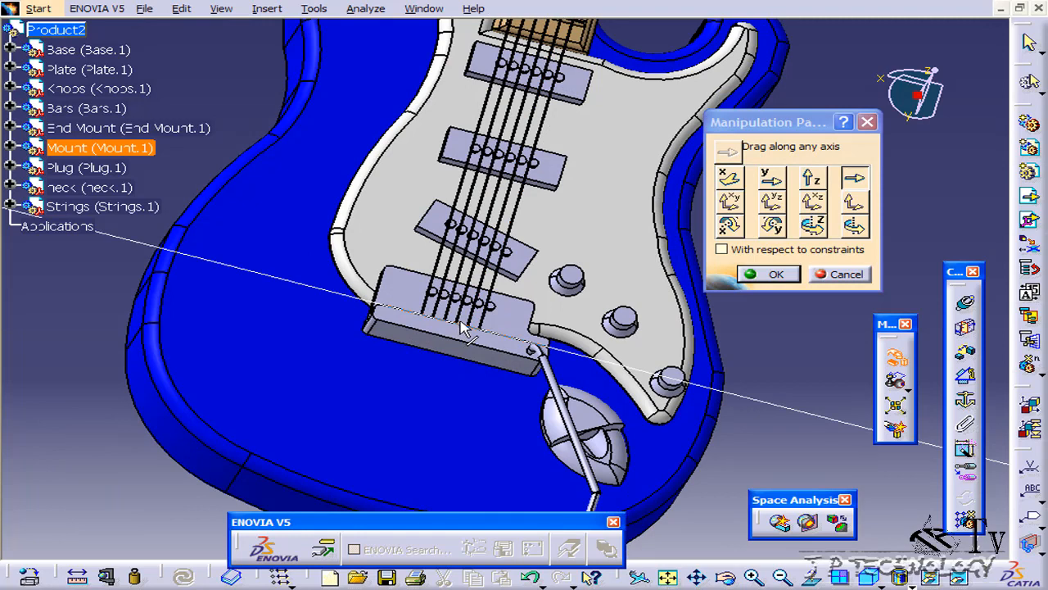
pyautogui.click(463, 326)
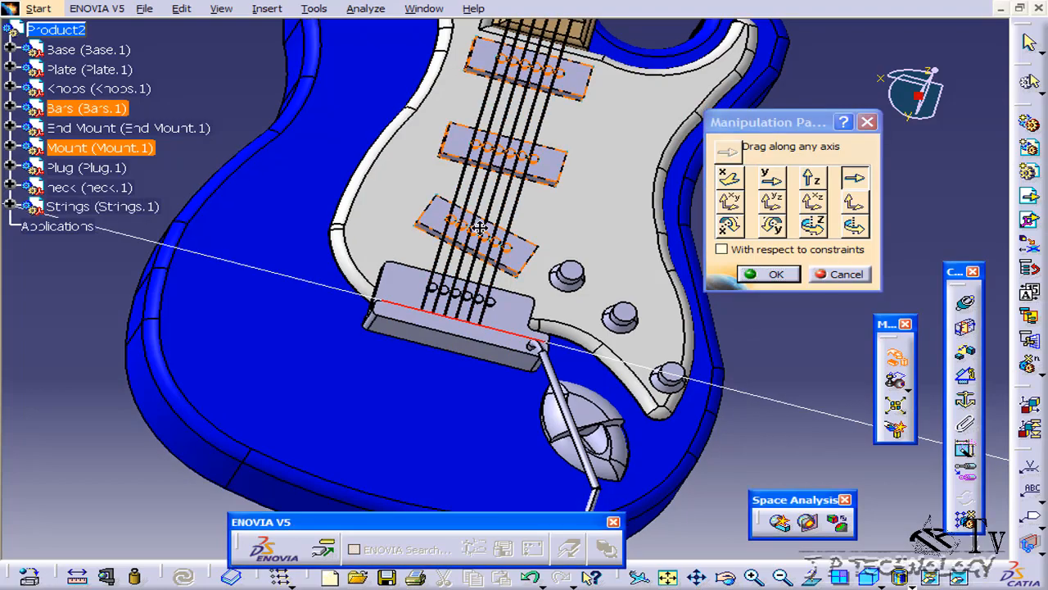
pyautogui.moveTo(480, 228); pyautogui.dragTo(360, 459, button='middle')
pyautogui.moveTo(456, 201); pyautogui.dragTo(322, 558, button='middle')
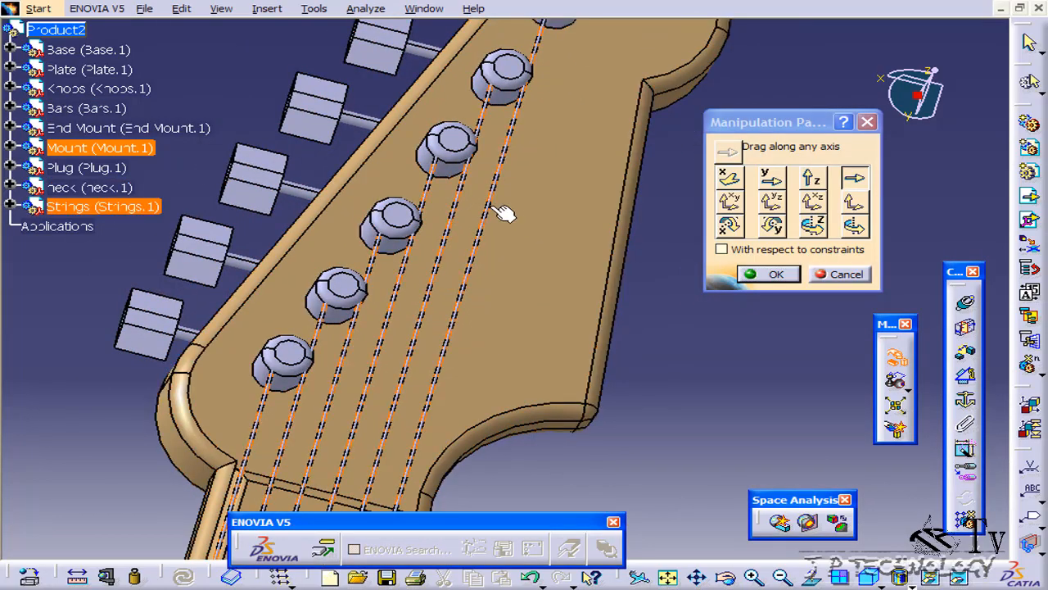
pyautogui.moveTo(490, 207); pyautogui.dragTo(495, 210)
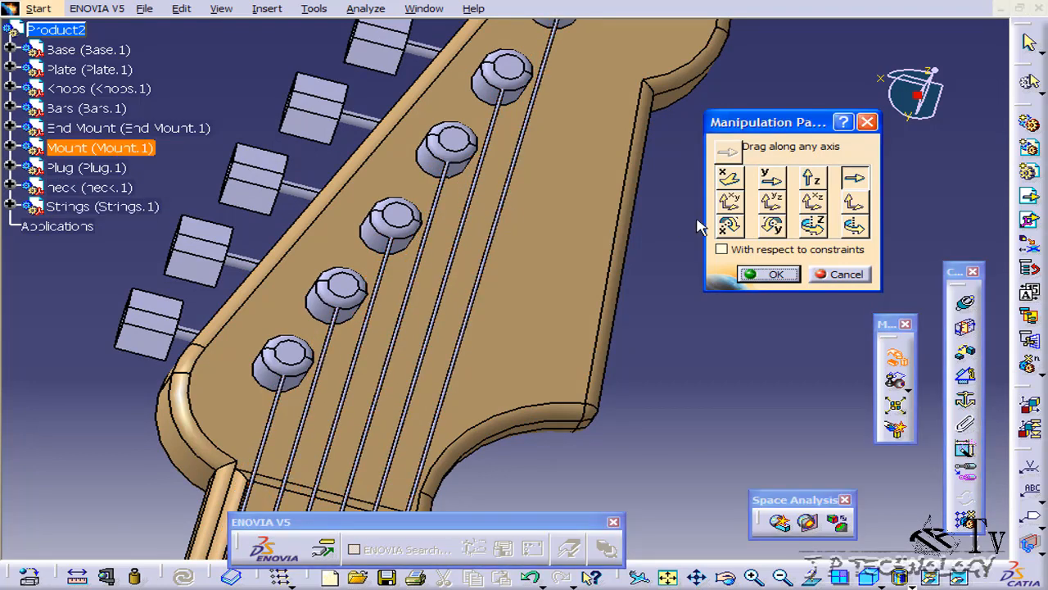
pyautogui.click(760, 274)
pyautogui.moveTo(726, 271); pyautogui.dragTo(662, 529, button='middle')
pyautogui.moveTo(587, 449); pyautogui.dragTo(565, 405, button='middle')
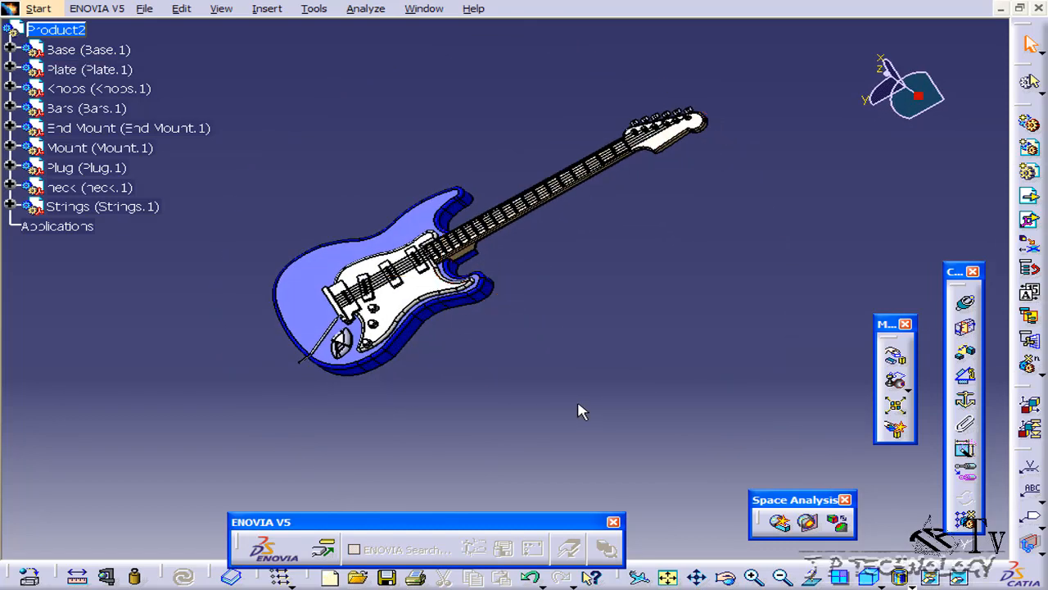